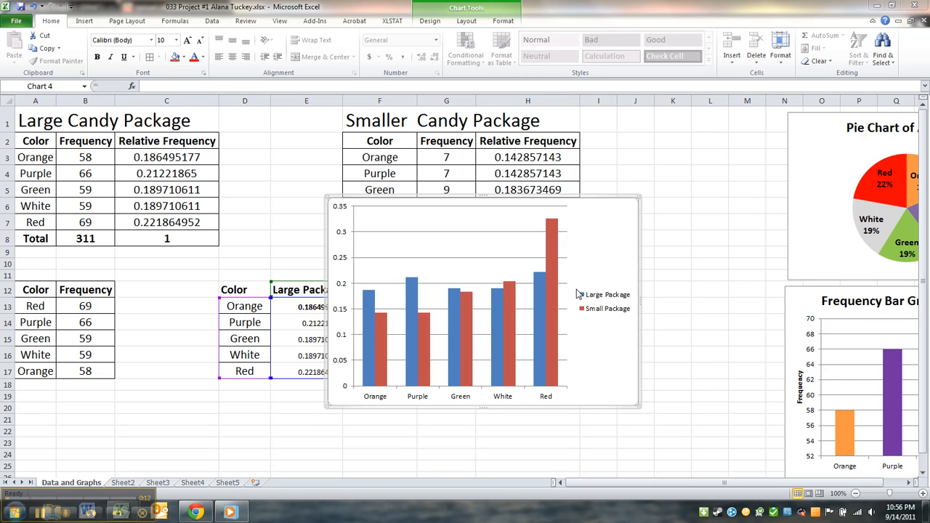
Step: Add a title above the side-by-side chart: "Large Package vs. Small Package of", the owner's first name in possessive form, and "Candies"
left_click(467, 22)
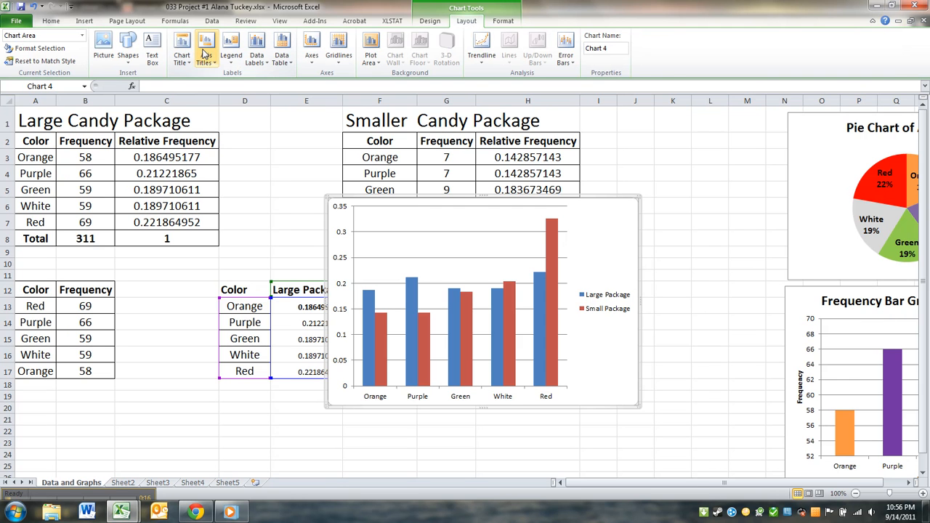
left_click(182, 57)
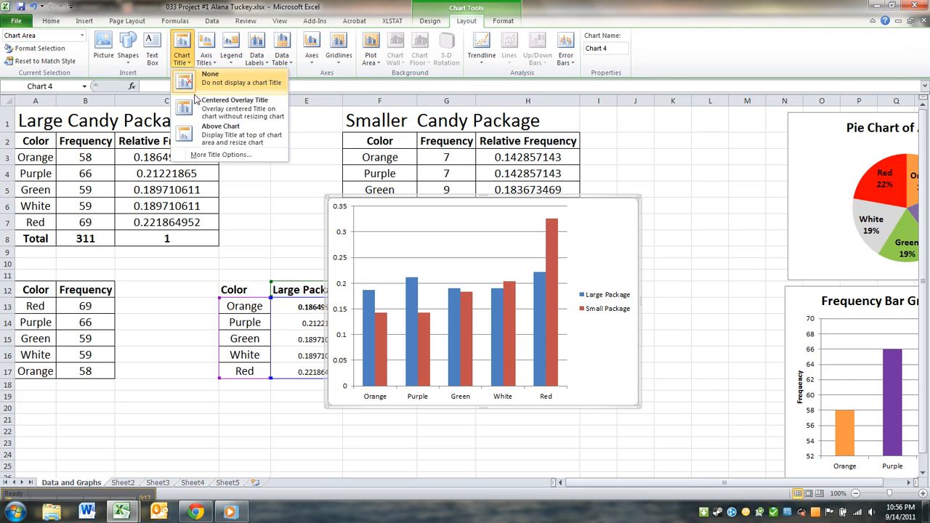
left_click(212, 142)
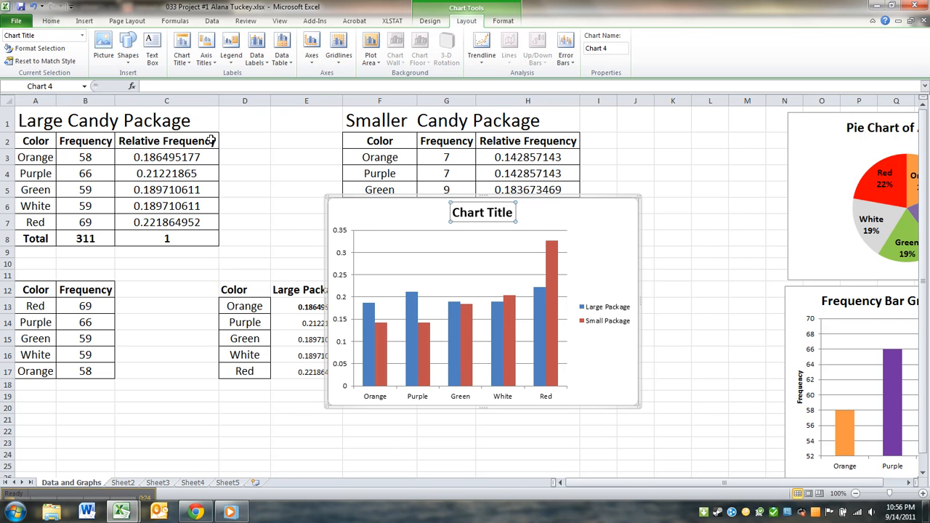
type("La")
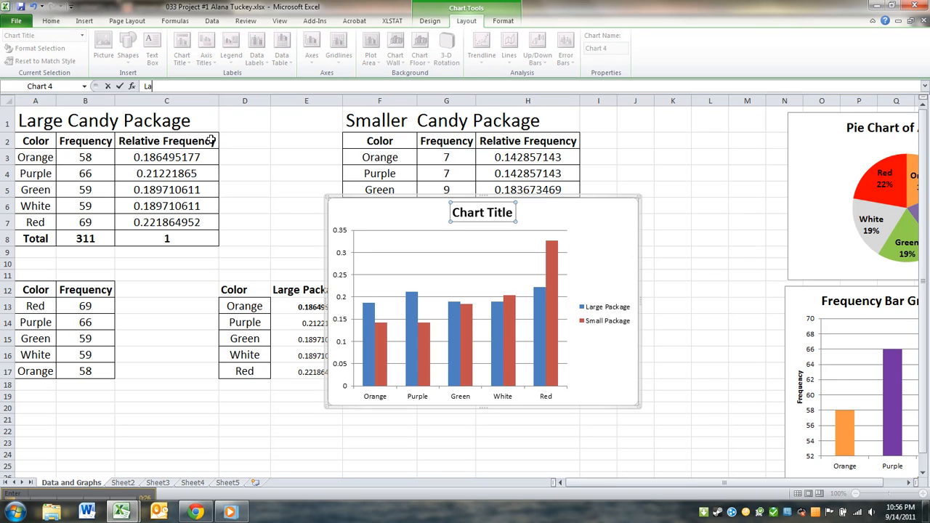
type("rge Package vs. Small Package of Alan")
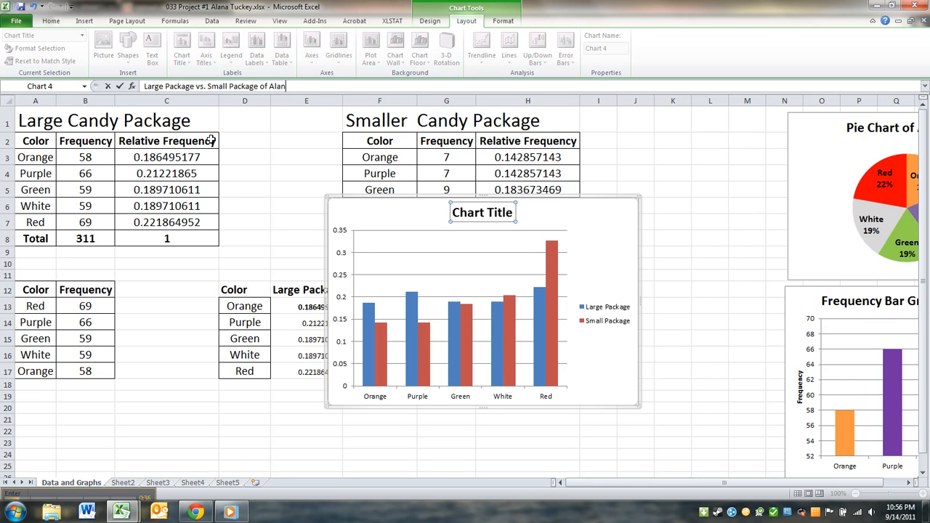
type("a's Candies")
key("Return")
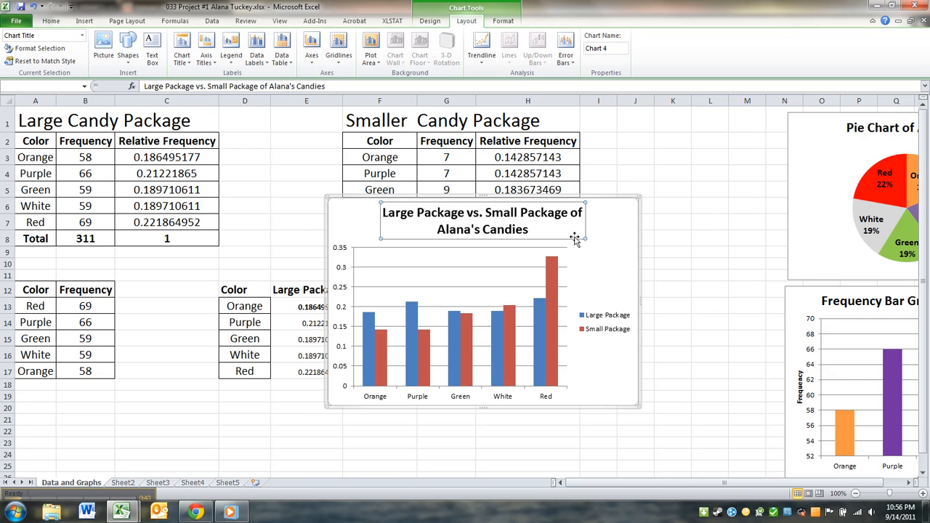
left_click(631, 234)
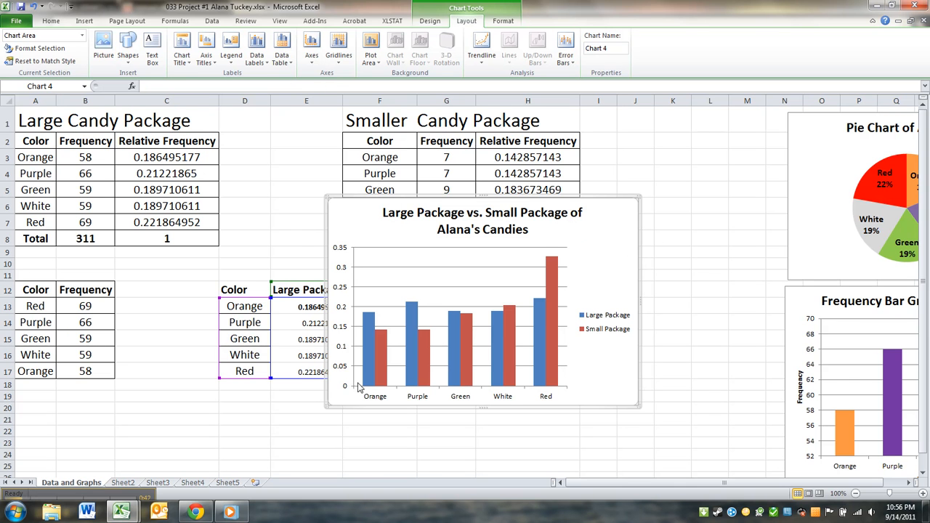
Step: Add a horizontal axis title below the axis of the side-by-side chart reading "Color"
left_click(213, 65)
mouse_move(237, 80)
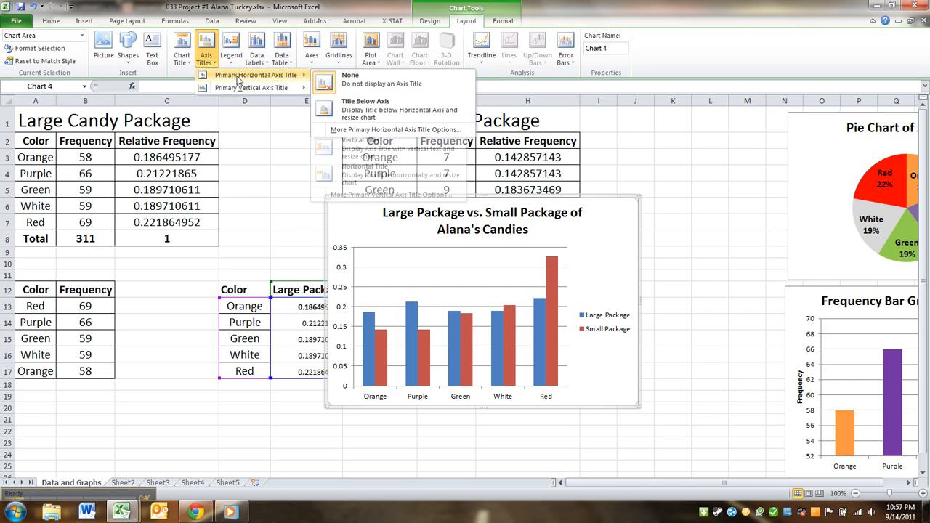
left_click(365, 103)
type("Co")
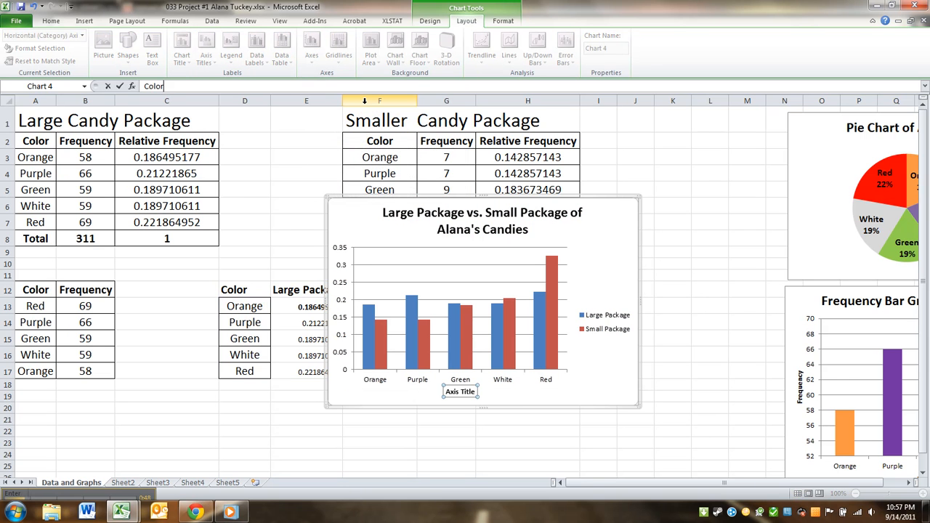
type("lor")
key("Return")
Step: Add a rotated vertical axis title reading "Relative Frequency" to the side-by-side chart
left_click(206, 58)
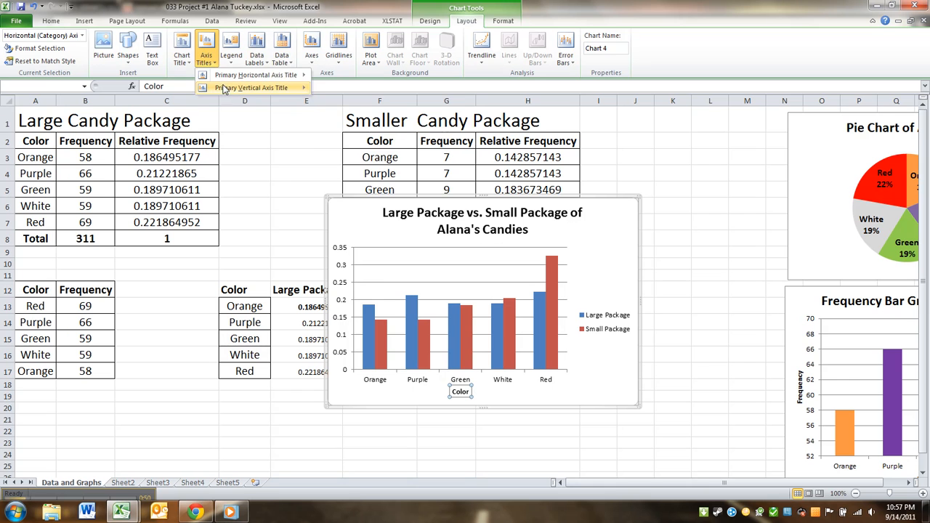
mouse_move(224, 87)
left_click(375, 128)
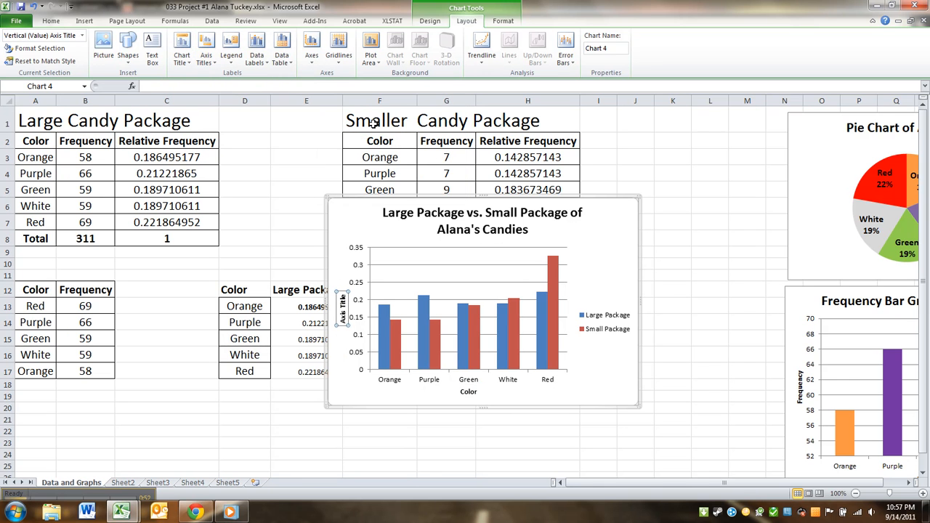
type("Freq")
type("elative ")
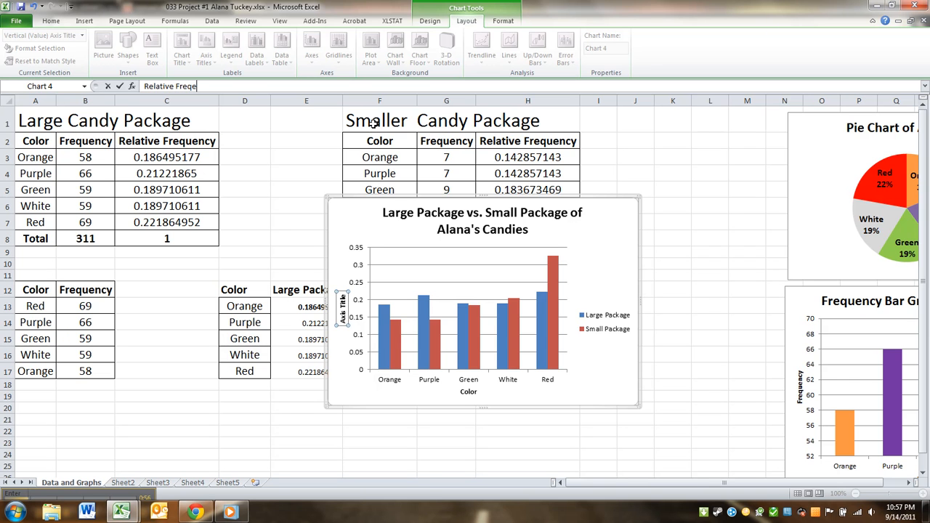
type("Frequency")
key("Return")
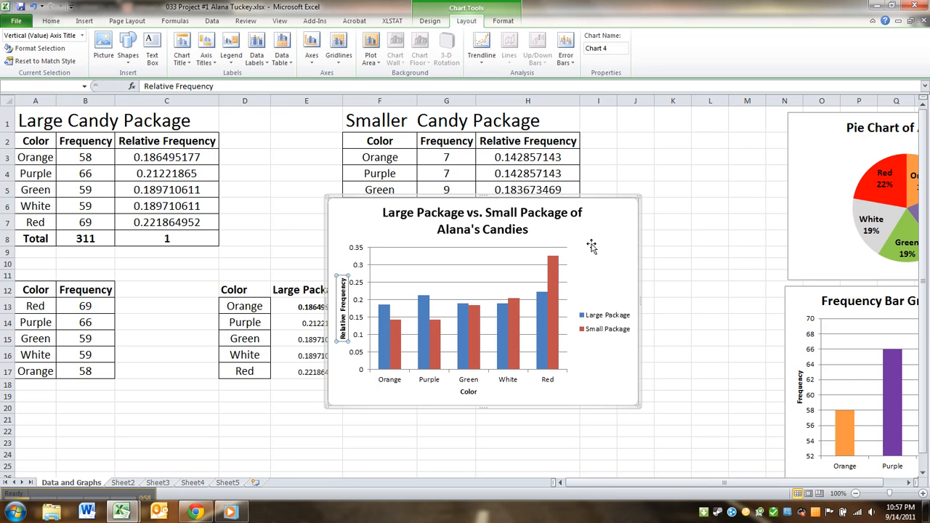
left_click(614, 251)
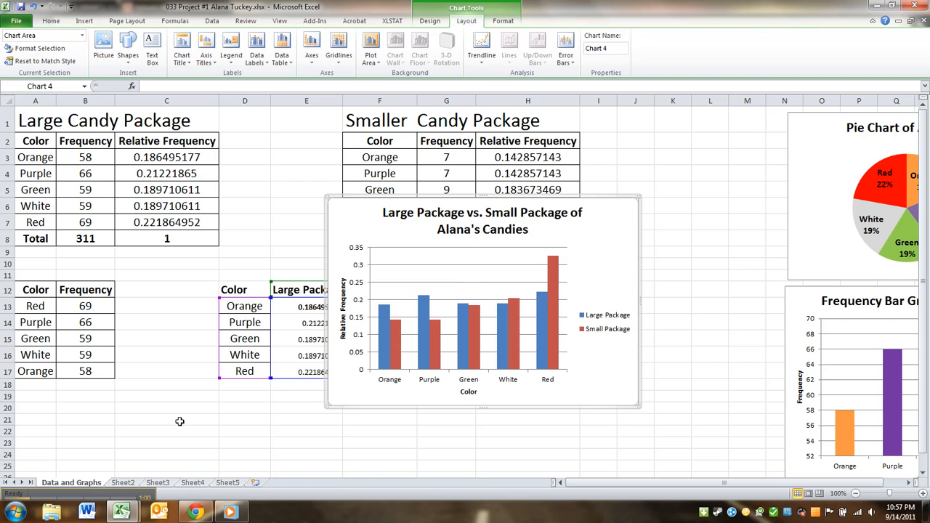
Step: Copy the "What significant differences" question from the MAT 033 Project 1 document in Chrome, and return to the Excel workbook
mouse_move(195, 513)
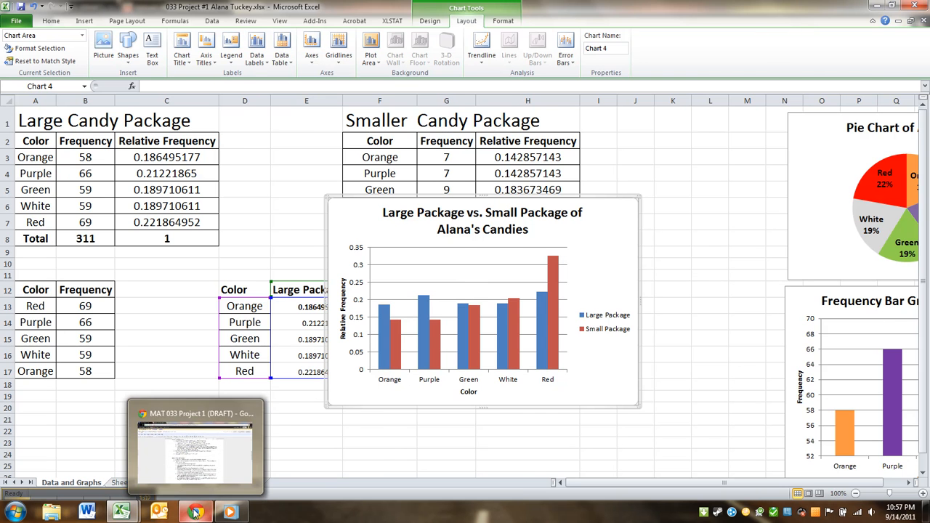
left_click(195, 447)
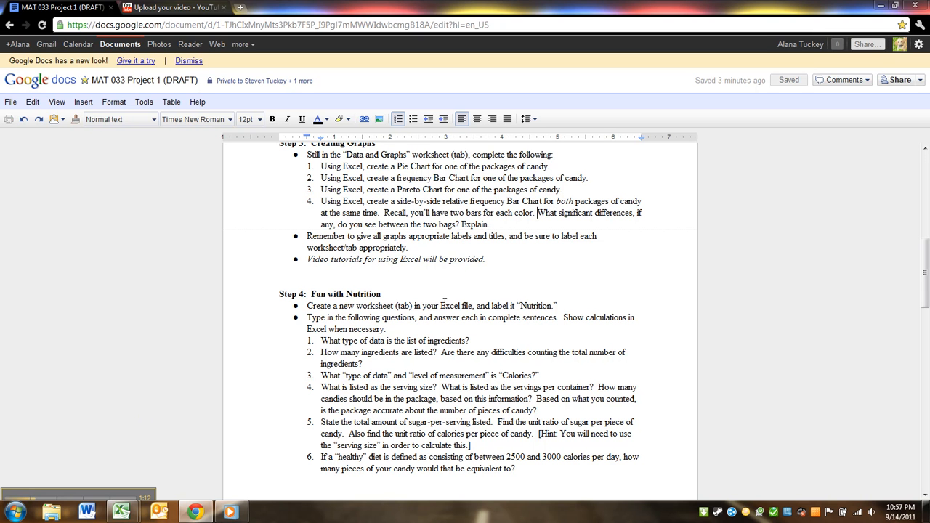
left_click(536, 226, "shift")
key("ctrl+c")
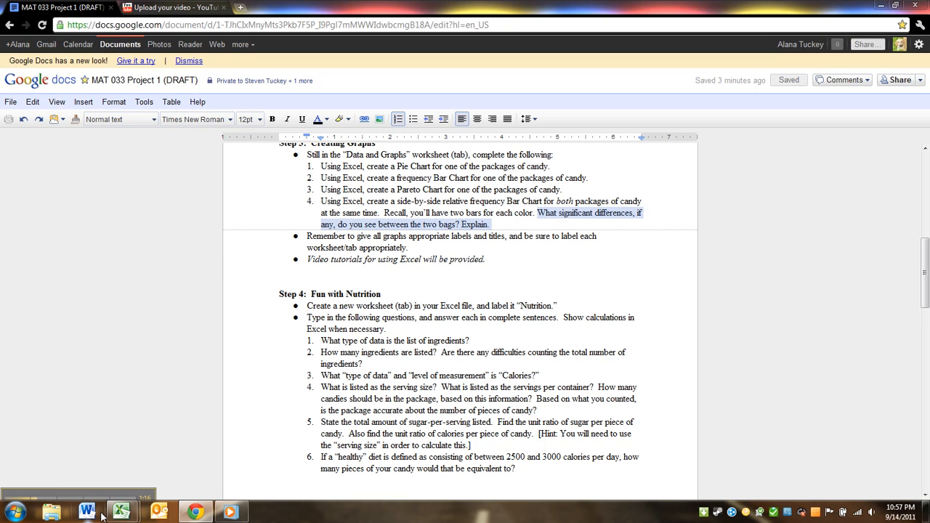
mouse_move(123, 513)
left_click(176, 465)
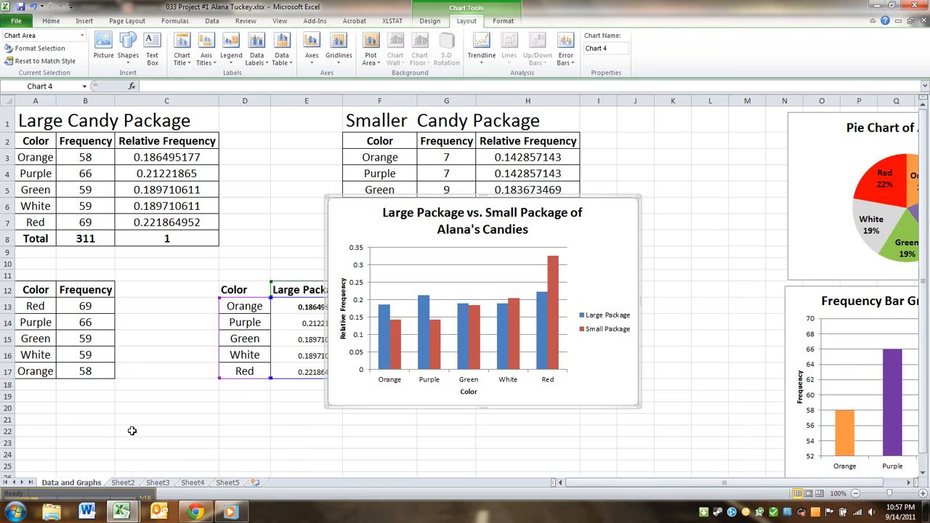
Step: Enter the label "Question:" in cell A21 below the color frequency table
left_click(45, 420)
type("Question:")
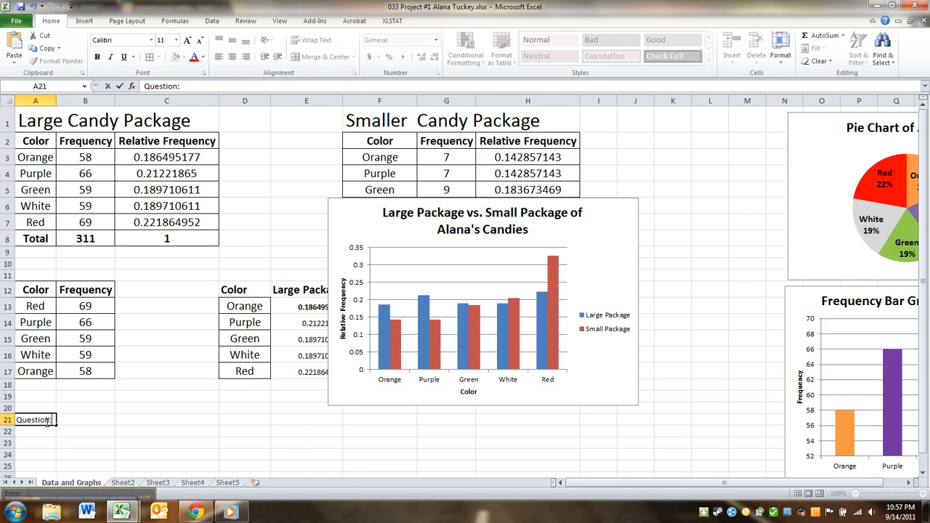
key("Tab")
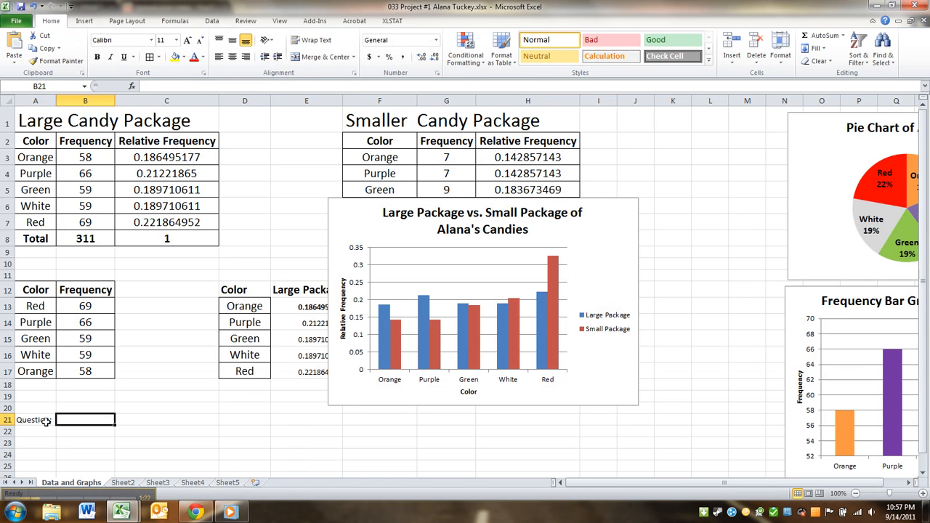
Step: Try pasting the copied question into cell B21 and undo the paste
key("ctrl+v")
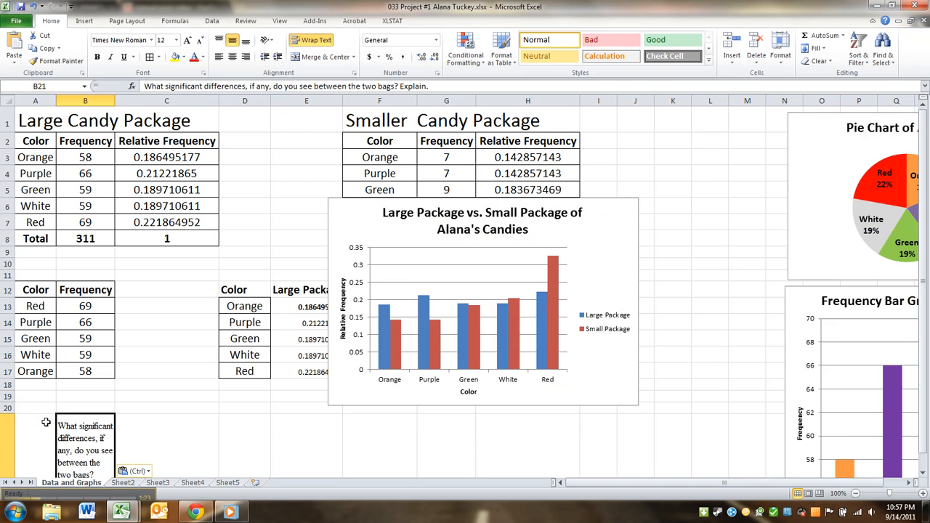
left_click(155, 436)
scroll(155, 436, "down", 3)
key("ctrl+z")
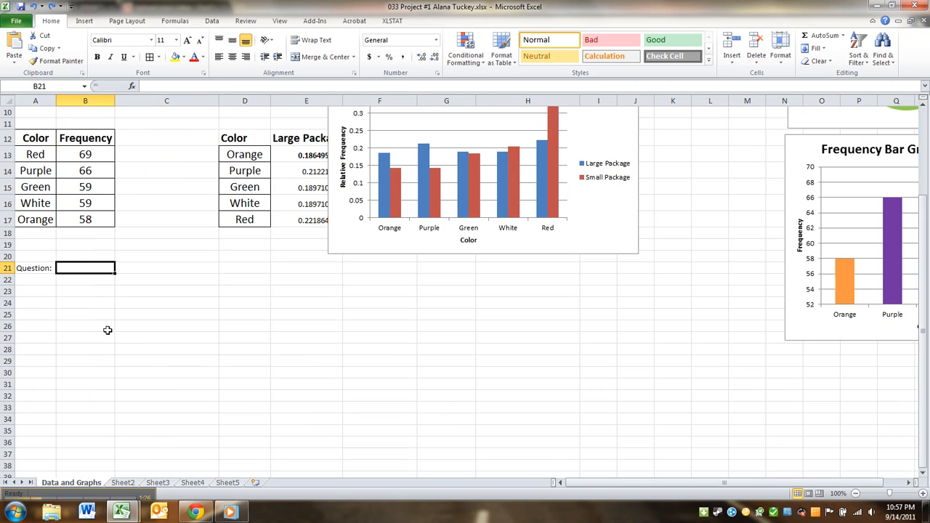
Step: Enter "What significant difference do you see between the two packages? Explain" in cell B21
type("What significant differe")
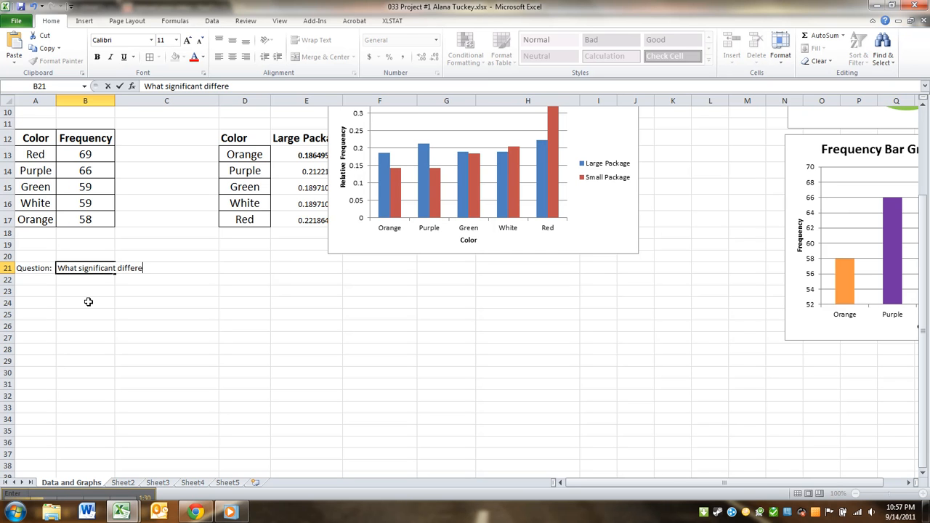
type("nce do yous eee between t")
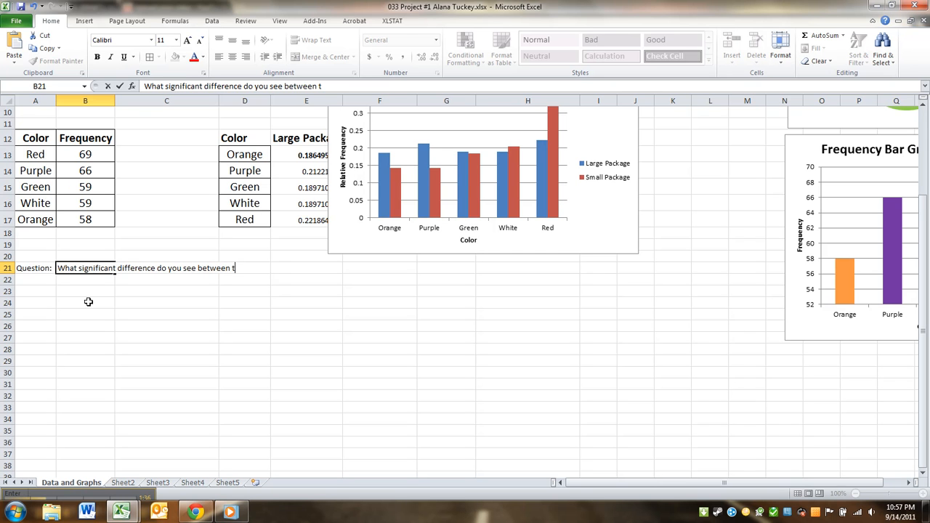
type("he two packages, explain")
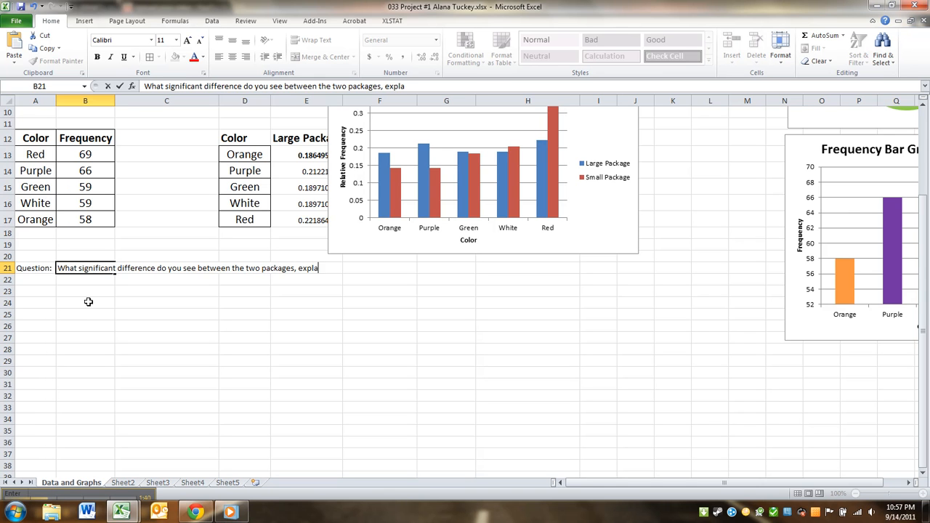
key("BackSpace")
key("BackSpace")
key("BackSpace")
key("BackSpace")
key("BackSpace")
key("BackSpace")
key("BackSpace")
type("? Explain")
key("Return")
Step: Enter the label "Answer:" in cell A22, directly under the question label
key("Left")
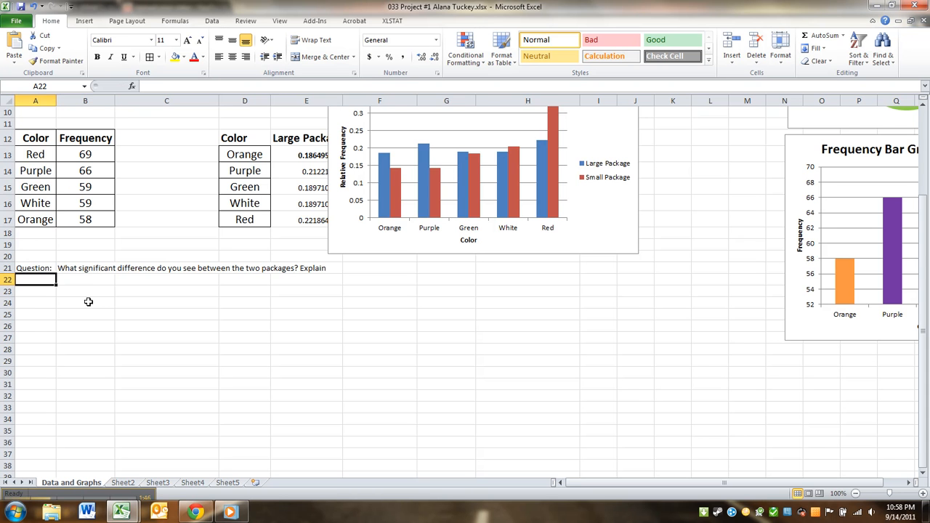
scroll(88, 302, "up", 3)
scroll(87, 301, "down", 1)
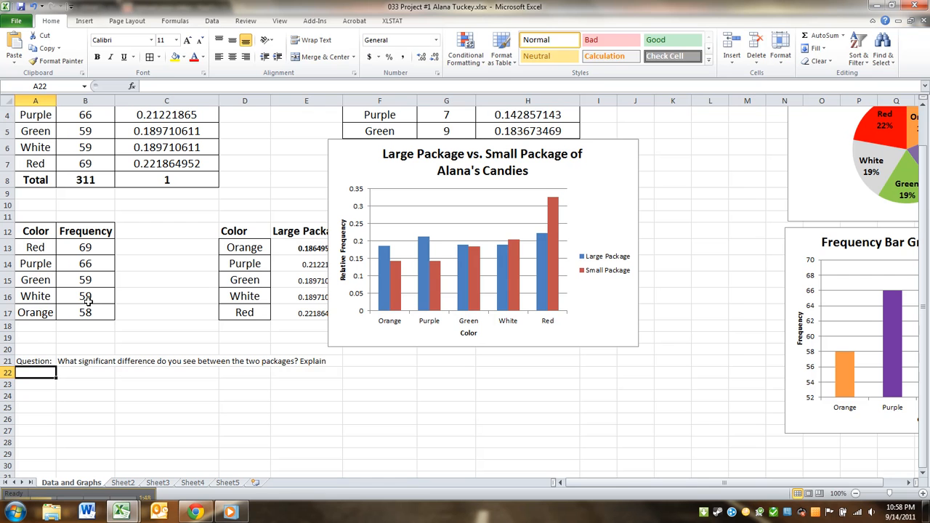
type("Answer:")
key("Tab")
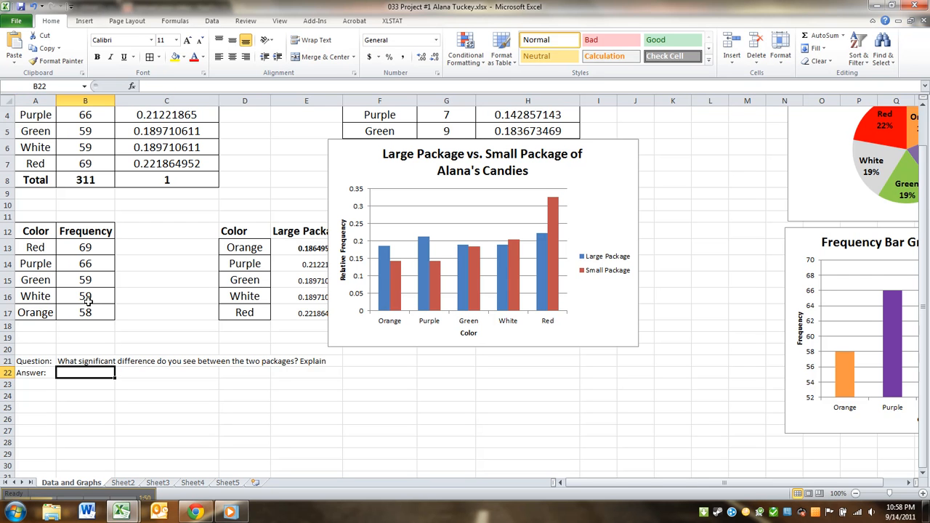
Step: Make the question label and the question text in A21:B21 bold
left_click(41, 363)
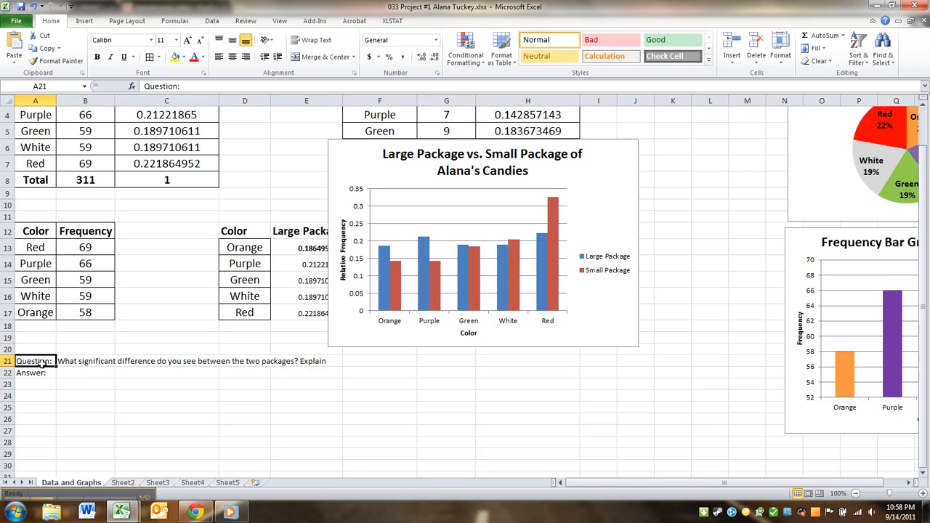
left_click_drag(114, 361, 36, 361)
key("ctrl+b")
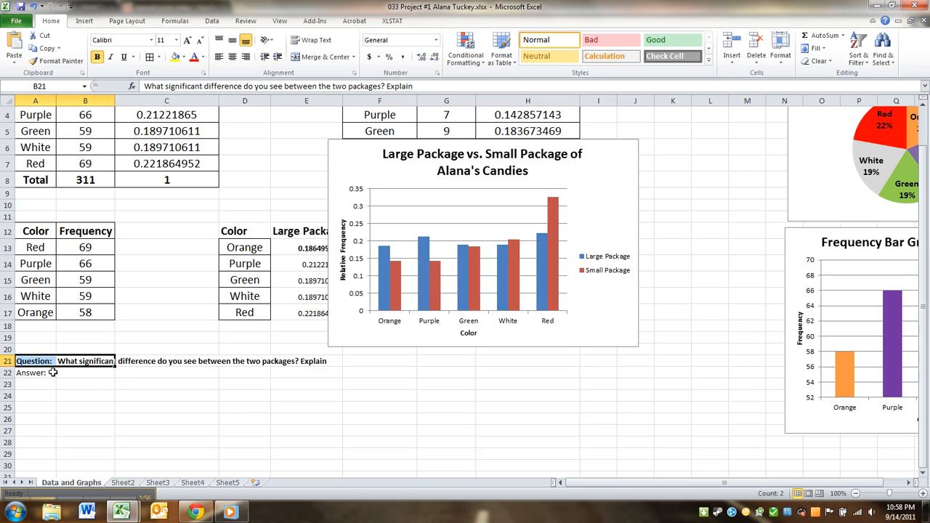
Step: Enter the sample answer "I see that there is a lot more of ____ because ___" in cell B22
left_click(53, 374)
left_click(67, 373)
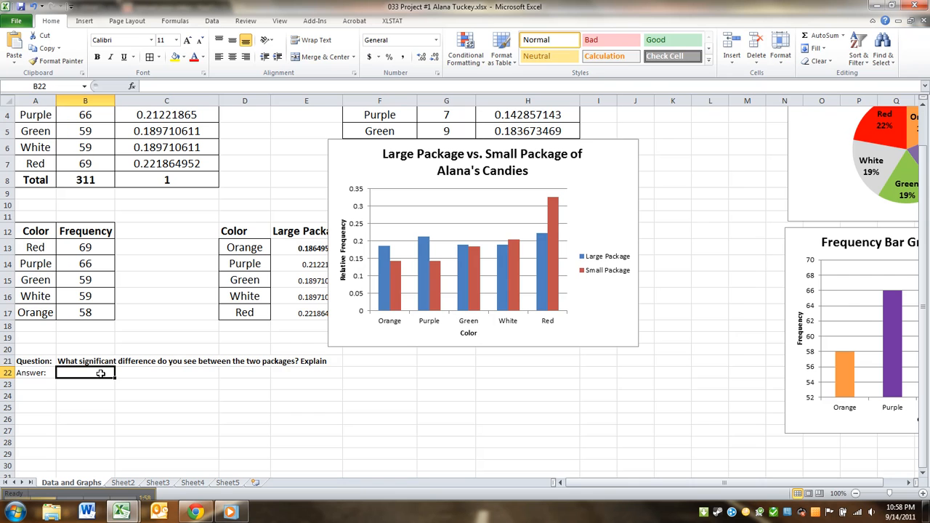
type("I see significant di")
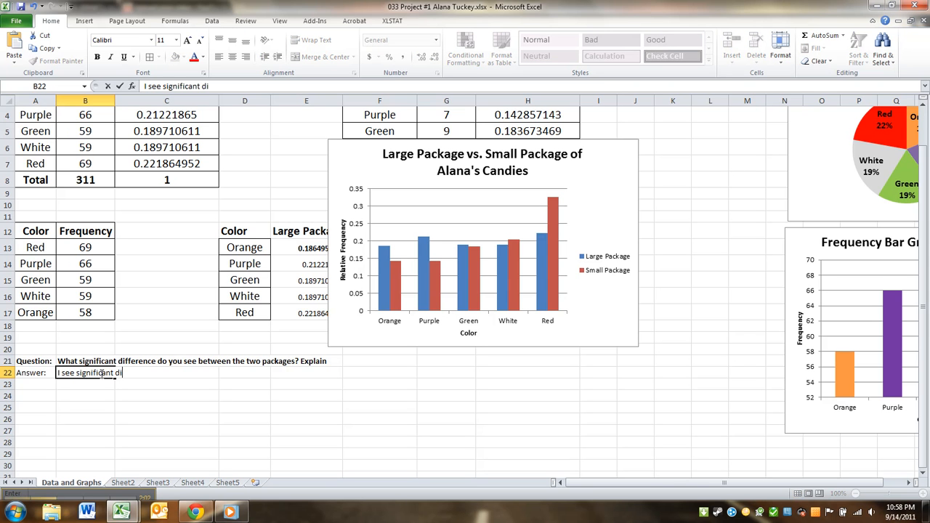
key("BackSpace")
key("BackSpace")
key("BackSpace")
key("BackSpace")
key("BackSpace")
key("BackSpace")
key("BackSpace")
key("BackSpace")
key("BackSpace")
key("BackSpace")
type("that ")
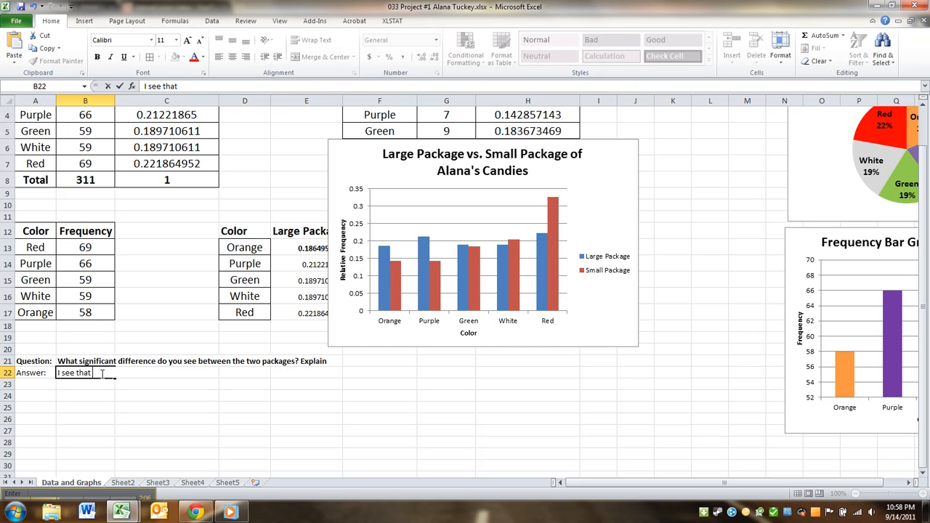
type("there a")
key("BackSpace")
type("is a lot more of")
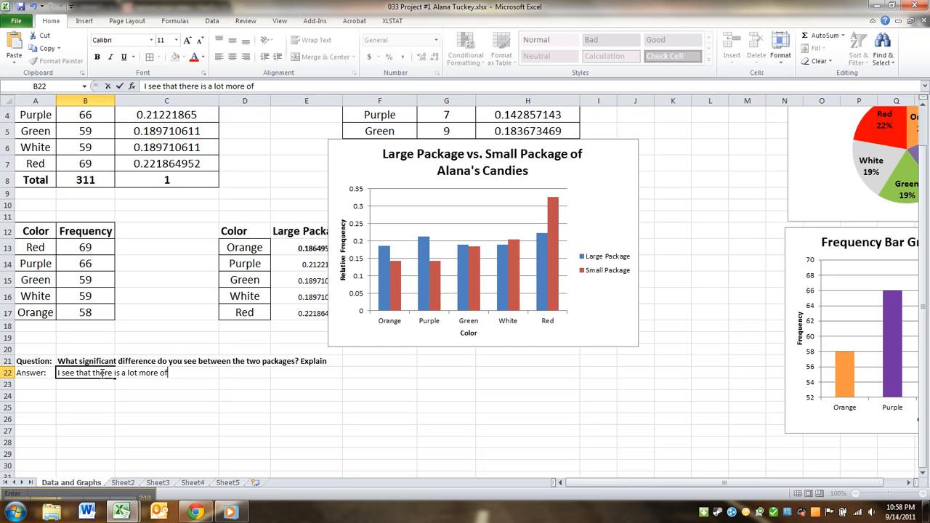
type(" ____ becaus")
type("e ___")
key("Return")
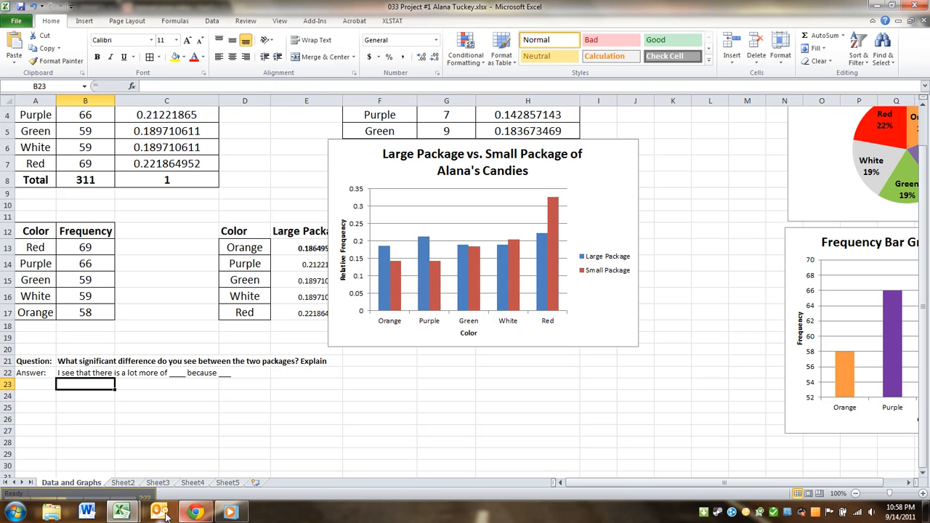
Step: Switch to the project document in Chrome and read the Step 4 instruction about creating and labelling a new worksheet
left_click_drag(125, 499, 436, 494)
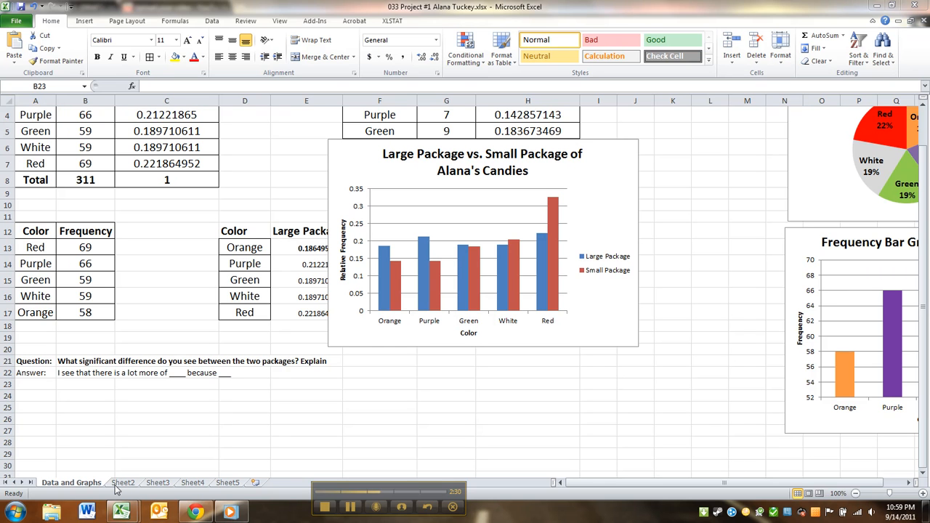
left_click(195, 511)
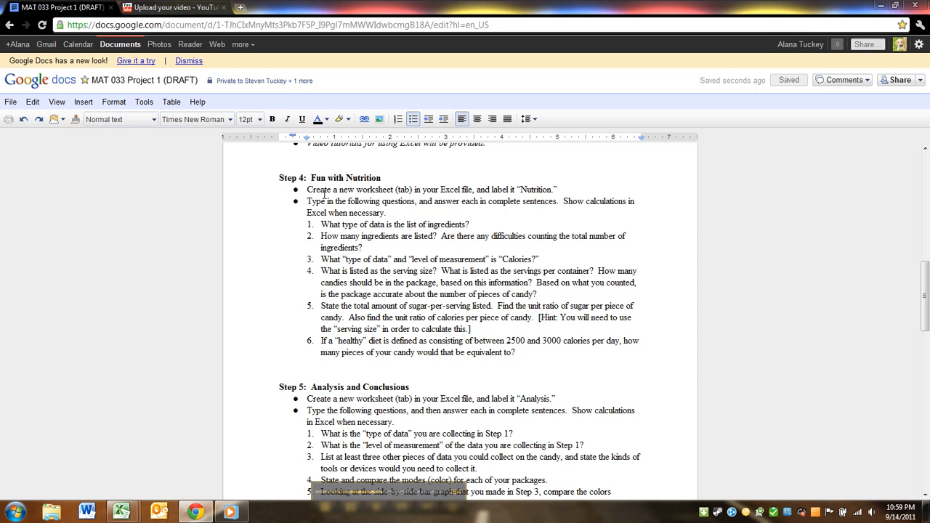
left_click_drag(339, 190, 457, 191)
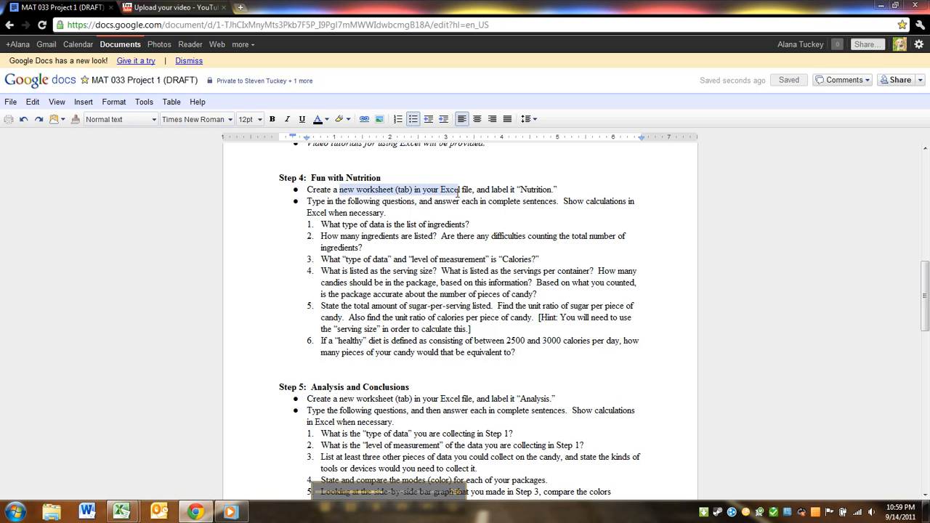
left_click_drag(520, 191, 558, 189)
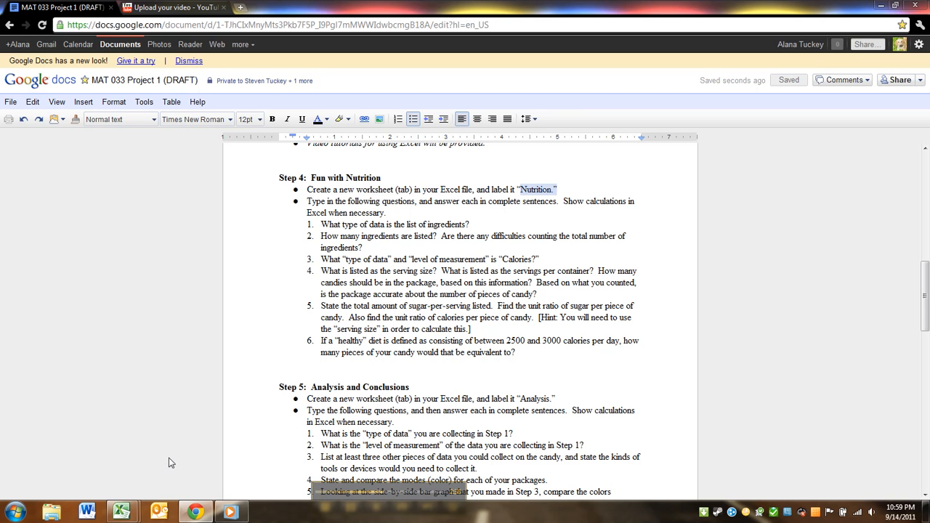
Step: Return to the project workbook in Excel and rename Sheet2 as "Nutrition"
left_click(122, 512)
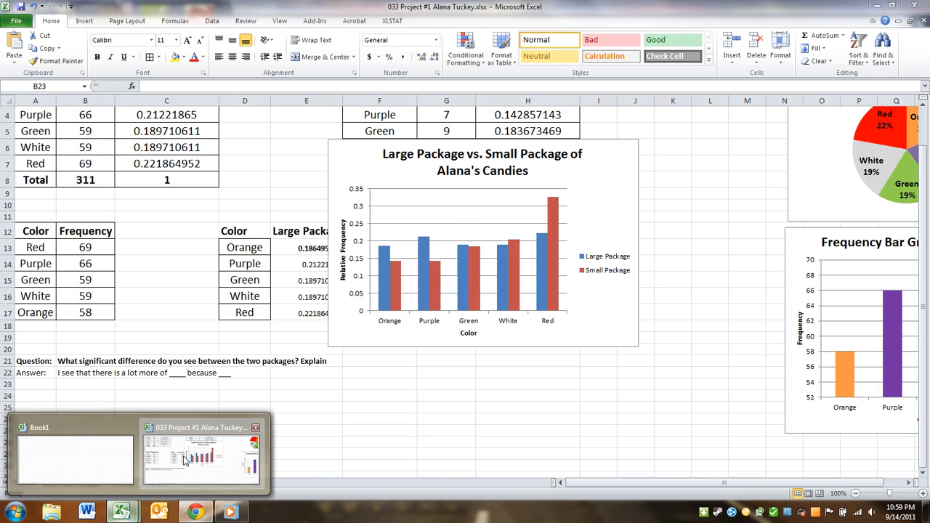
left_click(185, 459)
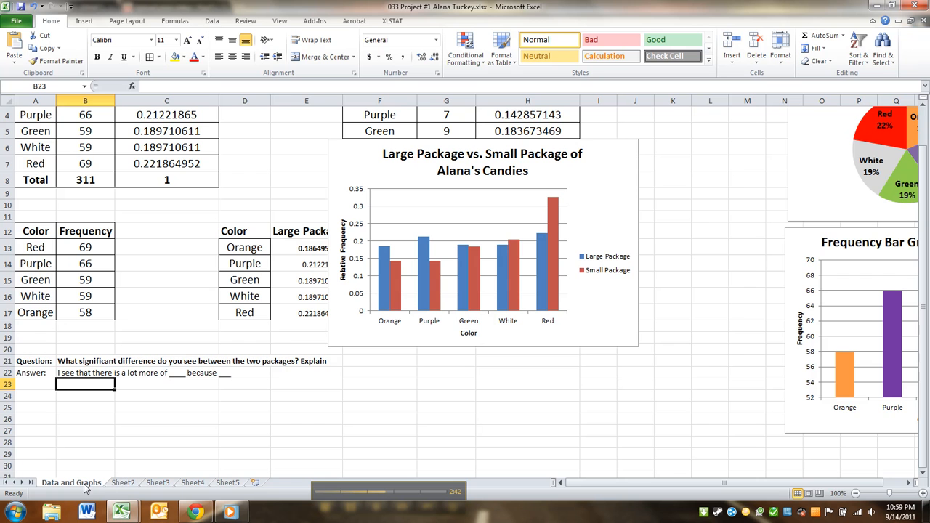
left_click(123, 483)
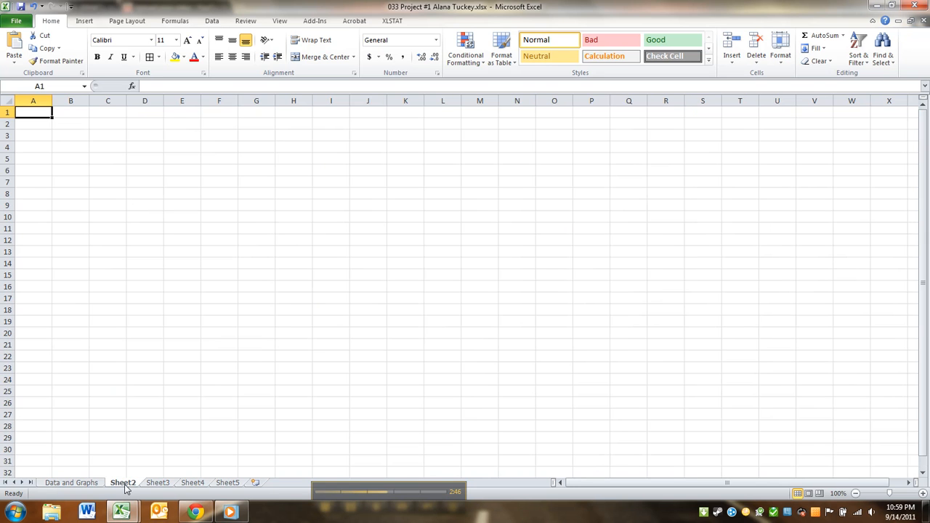
double_click(122, 483)
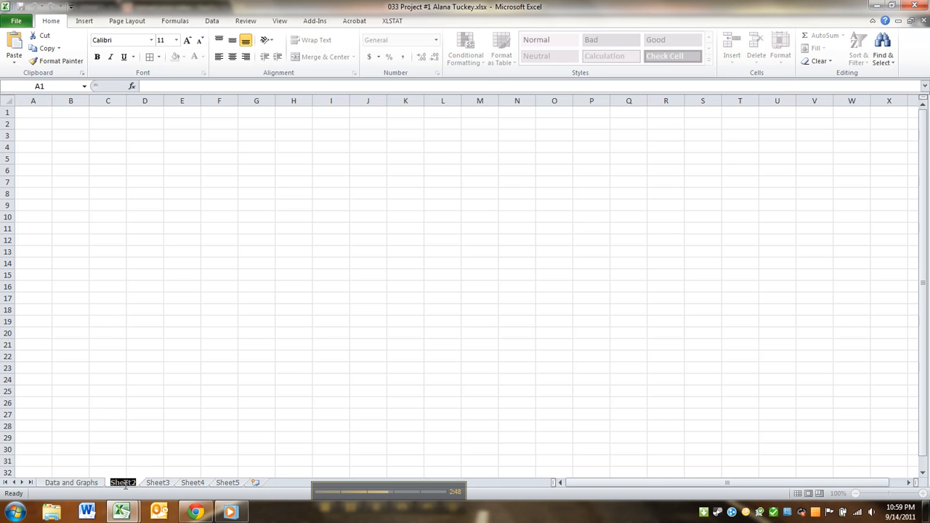
type("N")
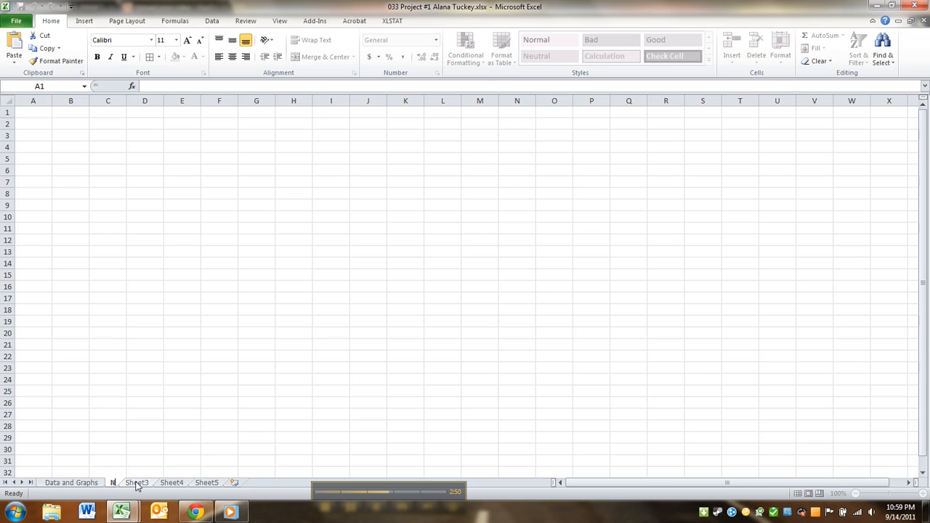
type("utrition")
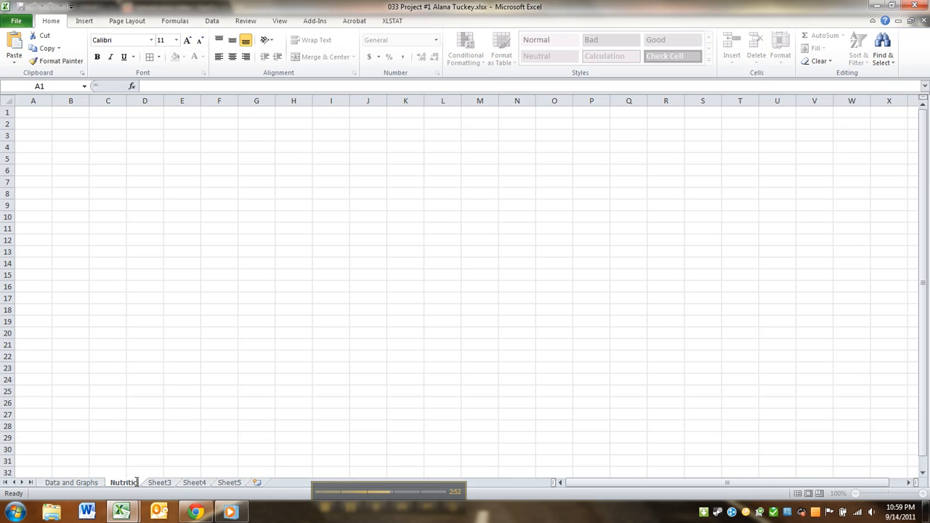
left_click(181, 433)
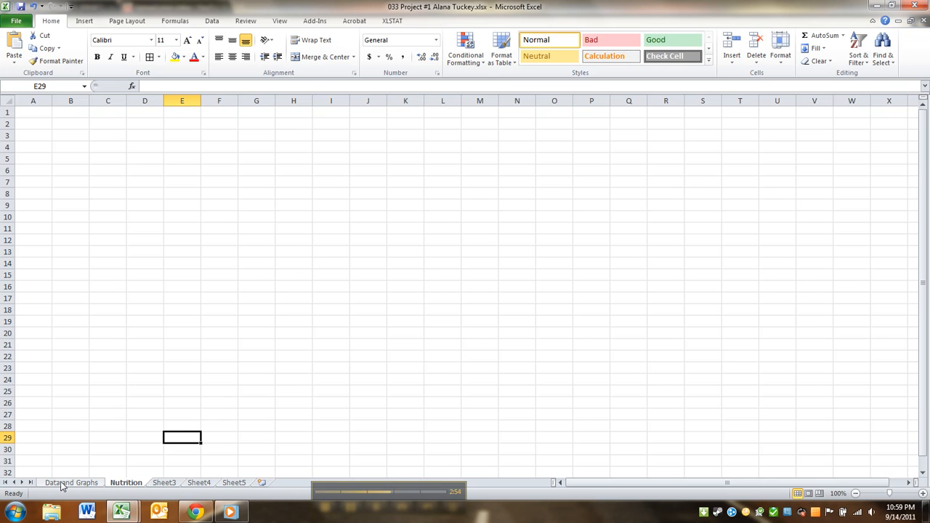
Step: Check the Data and Graphs sheet, save the workbook, and return to the Nutrition sheet
left_click(64, 483)
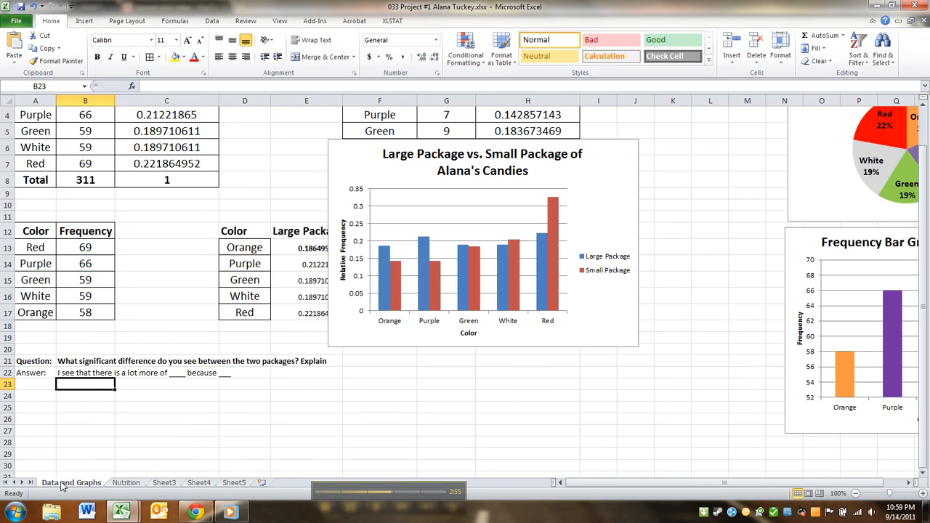
left_click(135, 483)
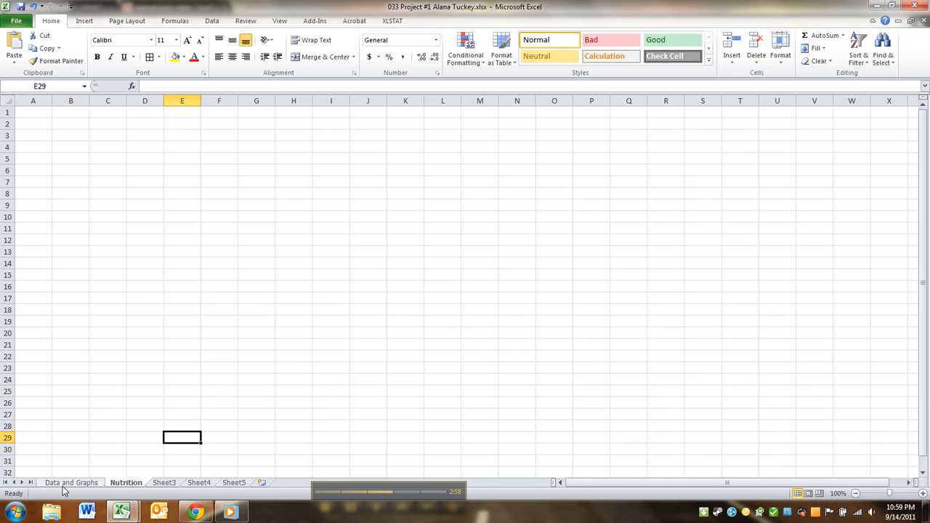
left_click(70, 483)
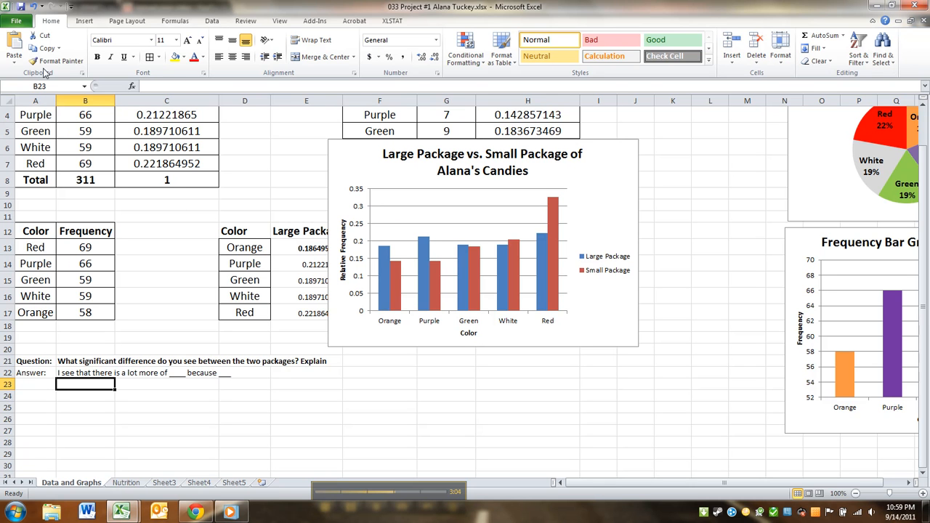
left_click(23, 7)
left_click(133, 488)
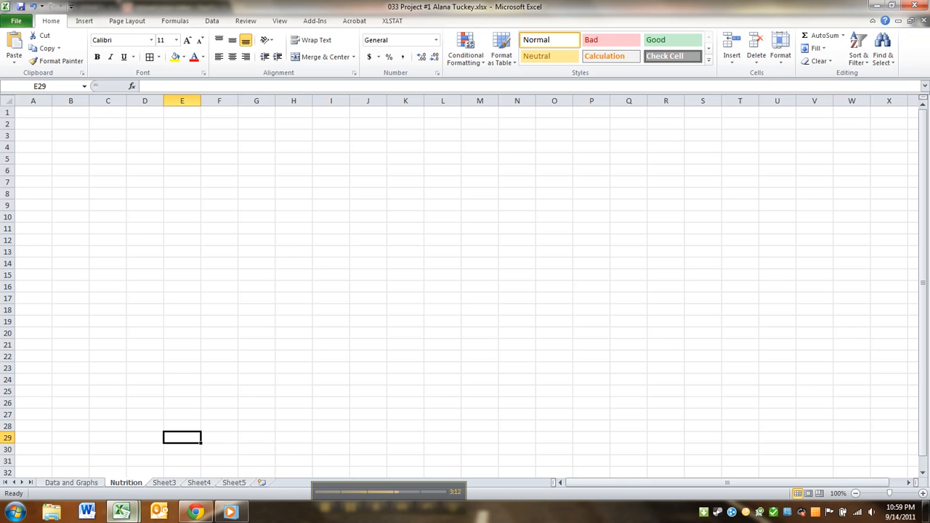
Step: Switch to the project document in Chrome and look at the numbered questions under Step 4: Fun with Nutrition
left_click(86, 512)
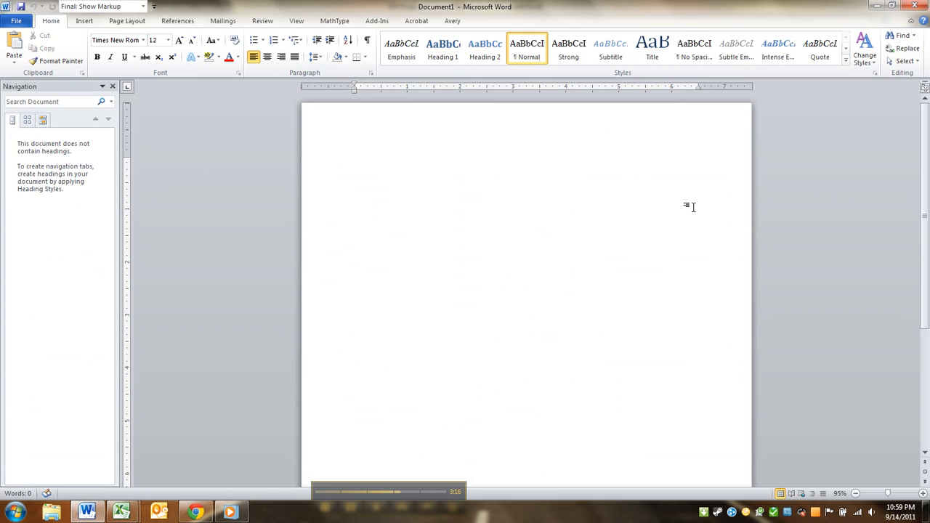
left_click(914, 6)
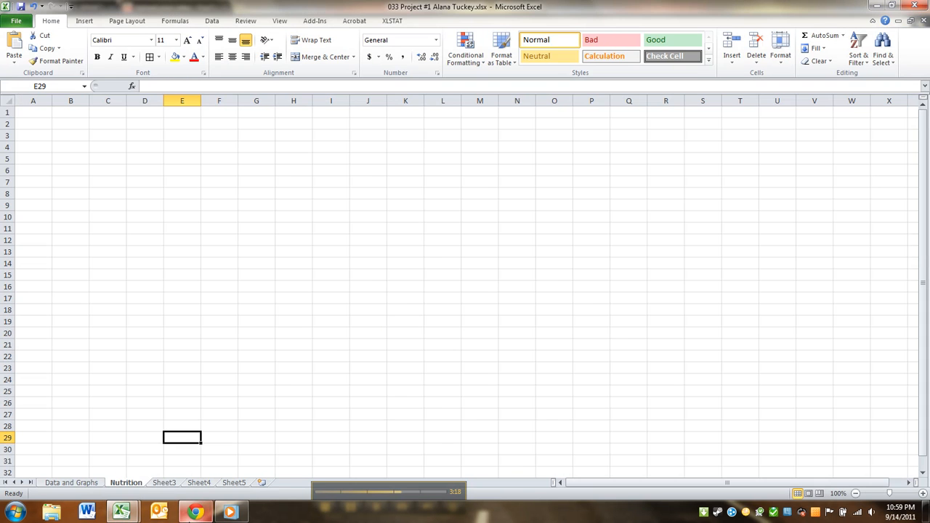
left_click(194, 512)
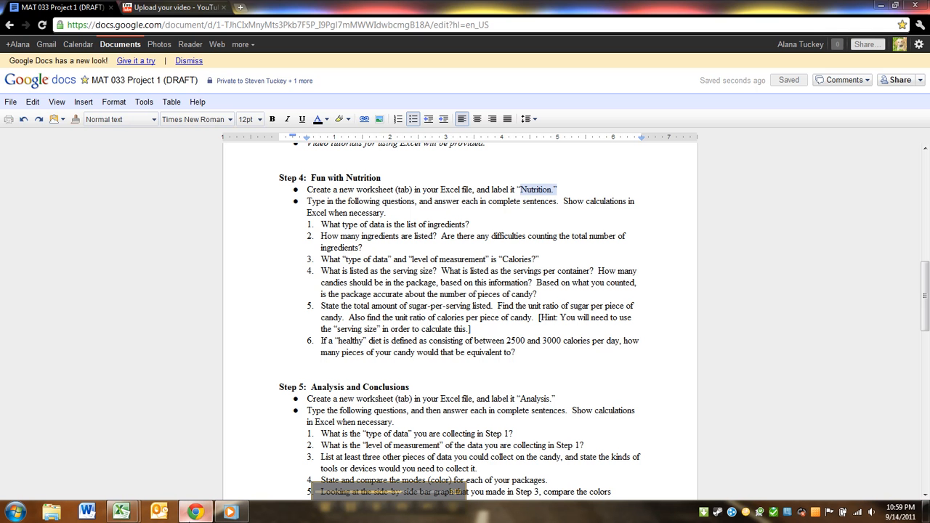
left_click(321, 224)
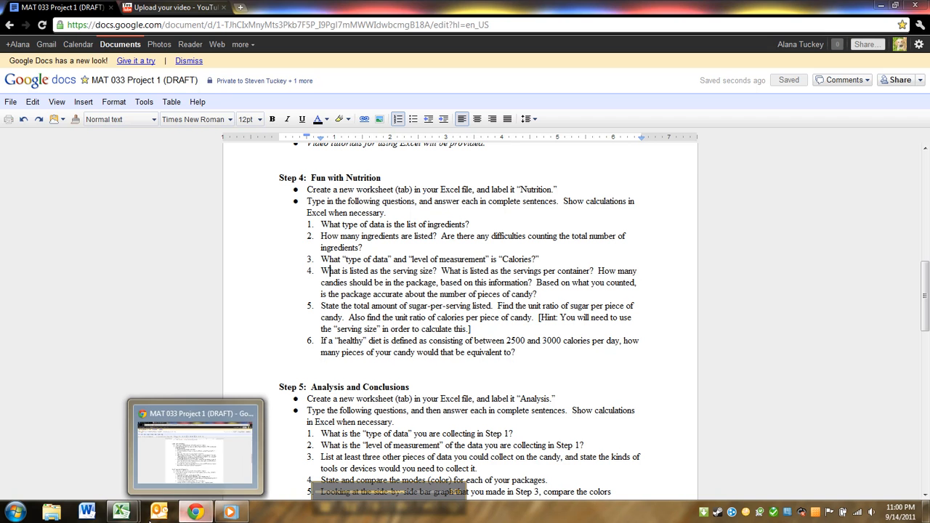
Step: Switch to the project workbook in Excel, shrink its window, and place it beside the Step 4 questions
mouse_move(115, 513)
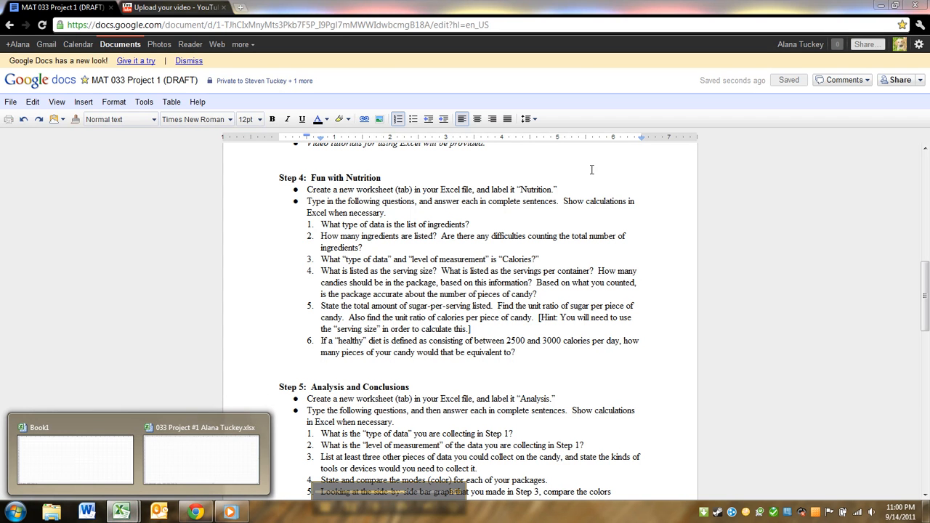
mouse_move(246, 437)
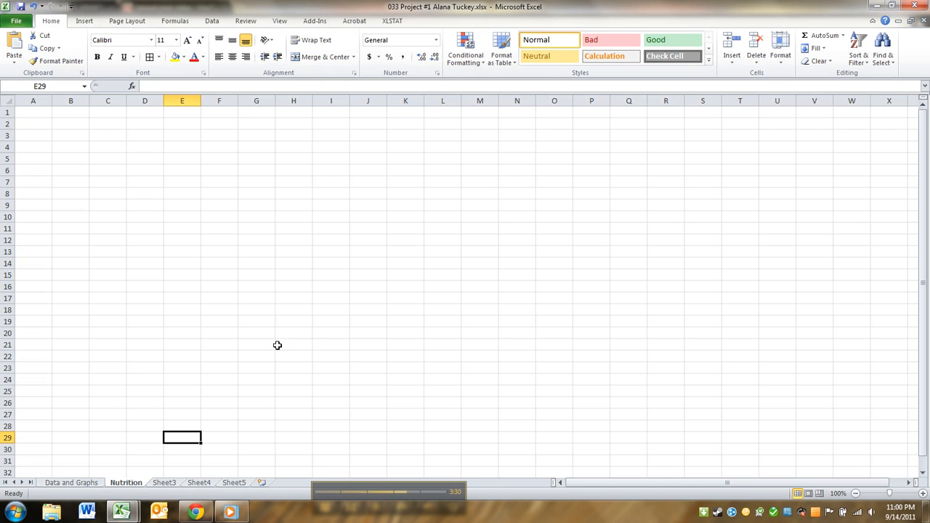
left_click(892, 5)
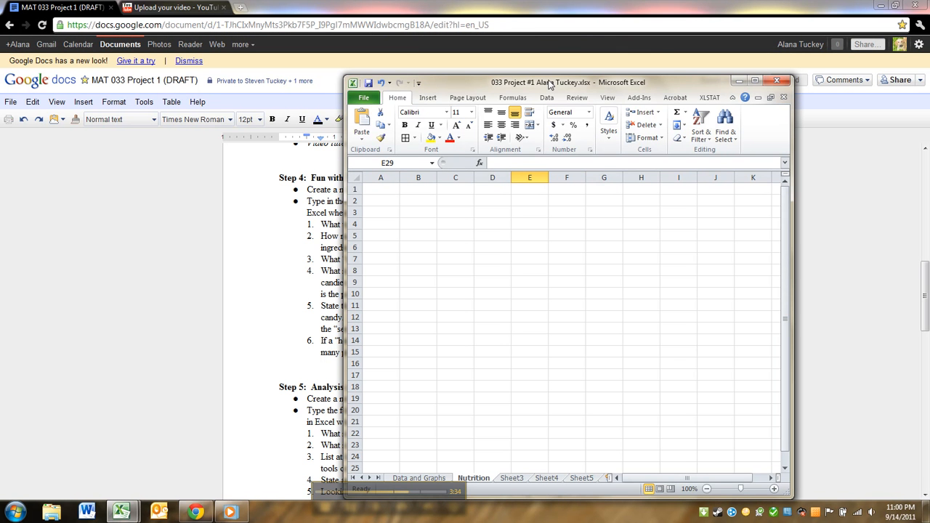
left_click_drag(550, 85, 700, 45)
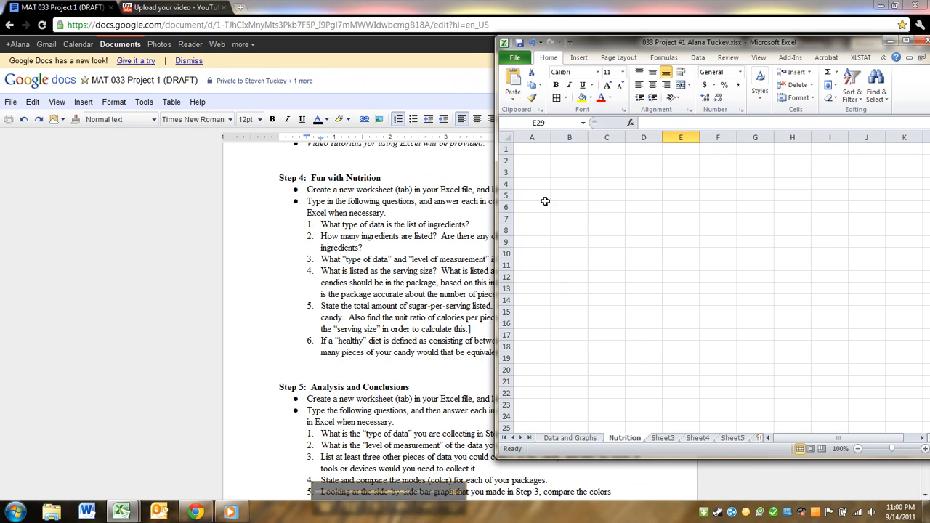
Step: On the Nutrition sheet, enter 1 in cell A1 and "What type of data is the list of ingredients" in cell B1
left_click(531, 153)
type("1")
key("Tab")
type("What type of data is the list of ")
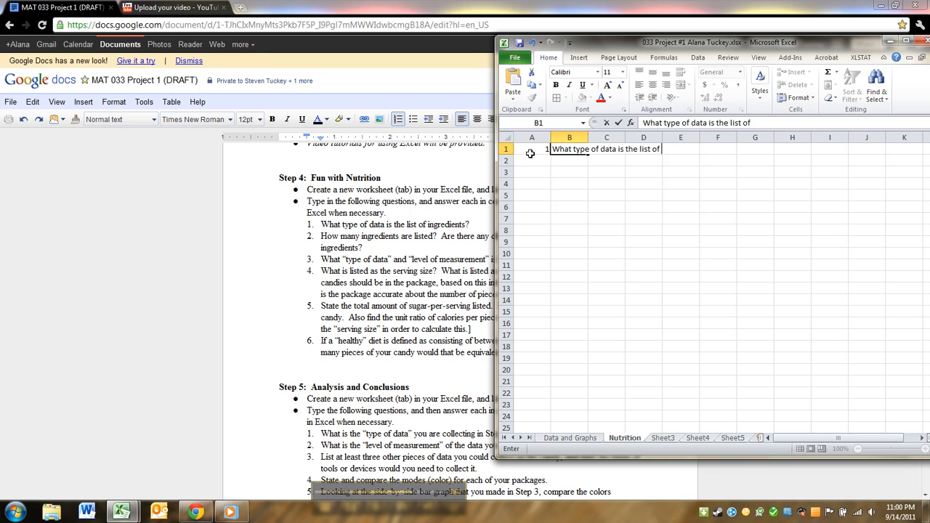
type("ingredients")
key("Return")
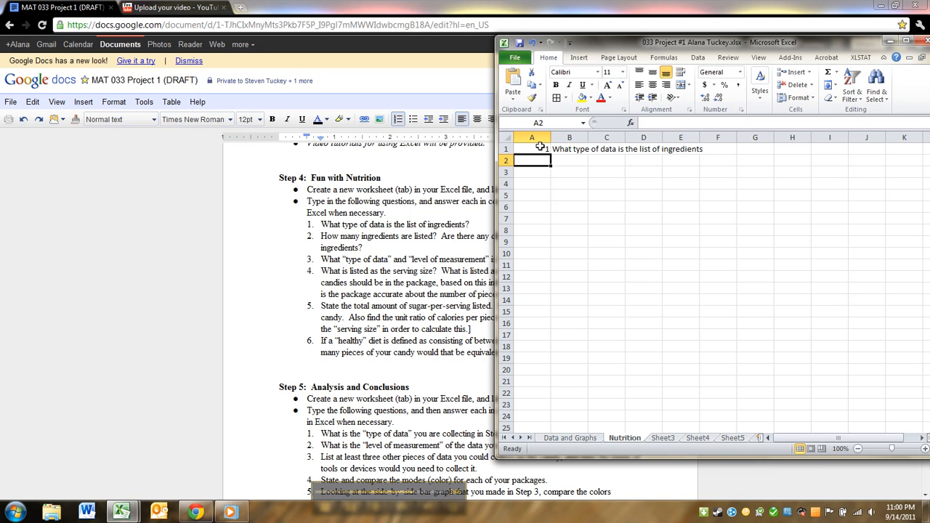
Step: Make the first question in A1:B1 bold and enter the placeholder "answer" in cell B2
left_click_drag(543, 148, 578, 146)
key("ctrl+b")
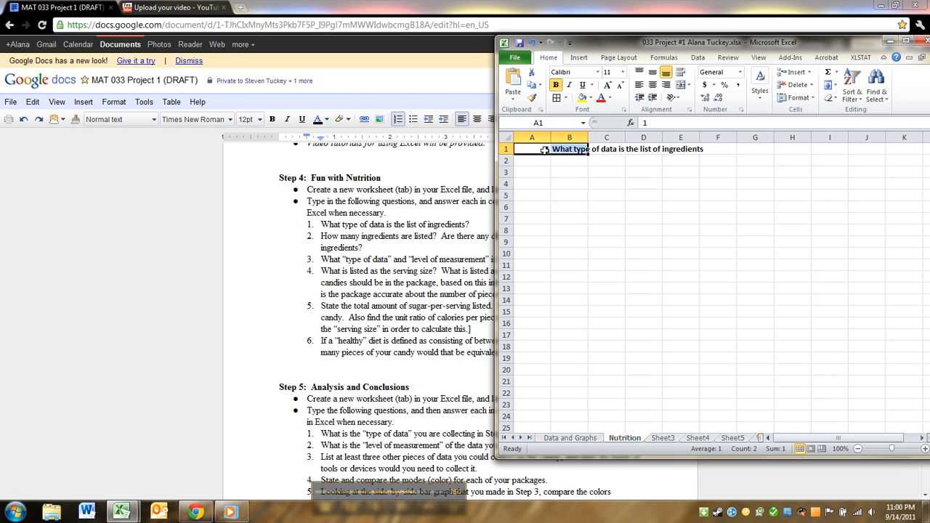
left_click(567, 161)
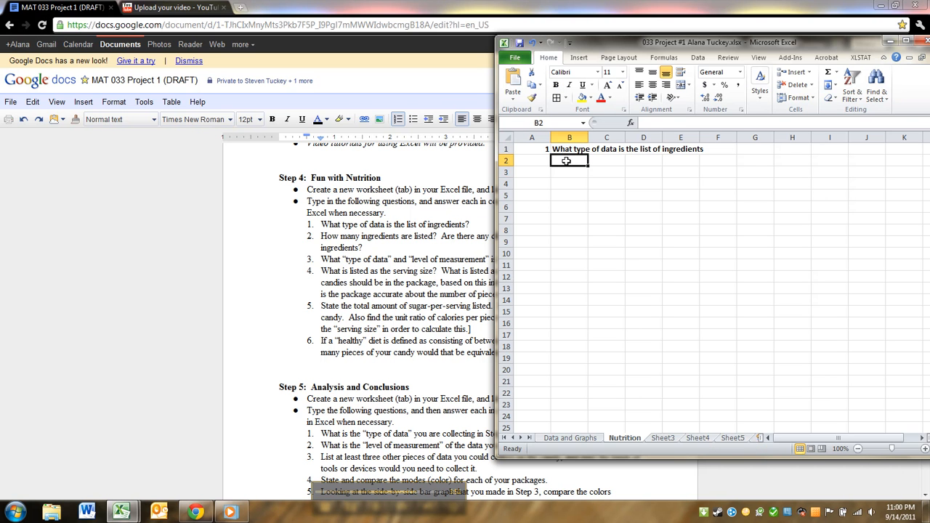
type("answer")
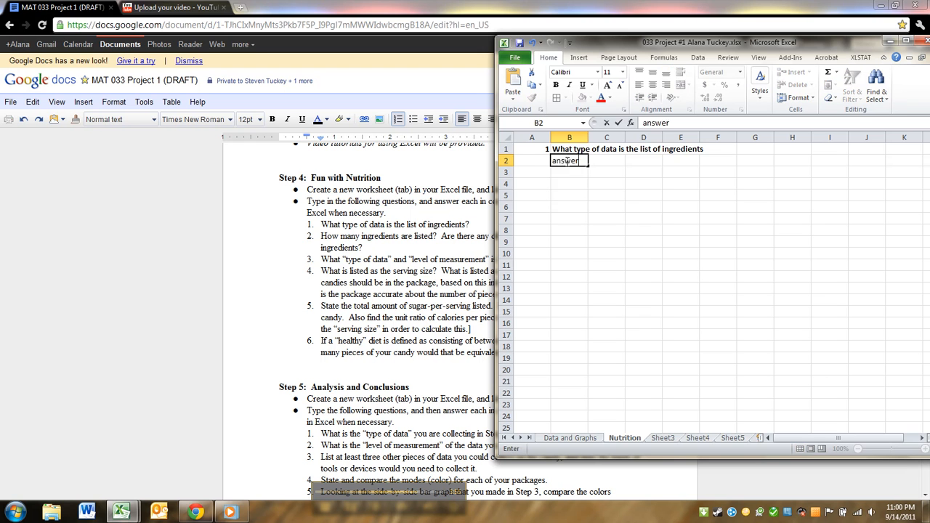
key("Return")
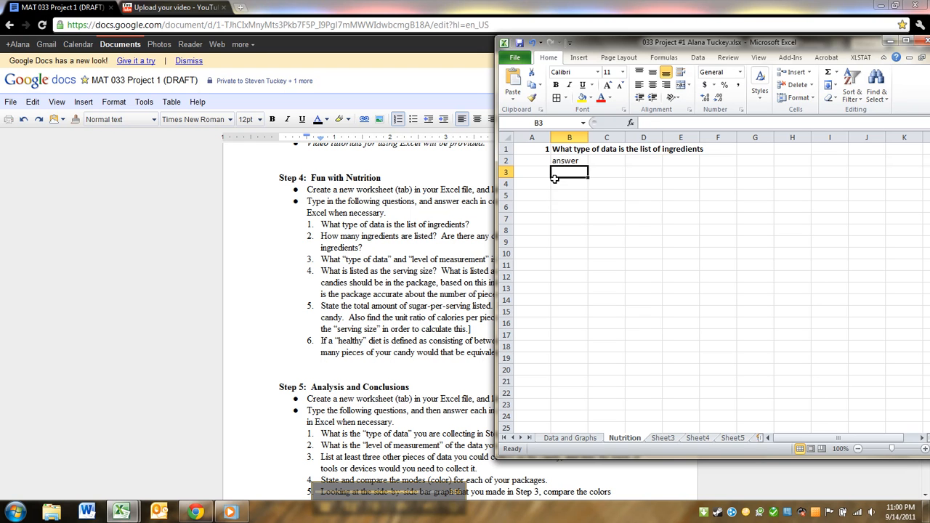
Step: Enter the question number 2 in cell A4 and make A4:B4 bold
left_click(547, 183)
type("2")
key("Tab")
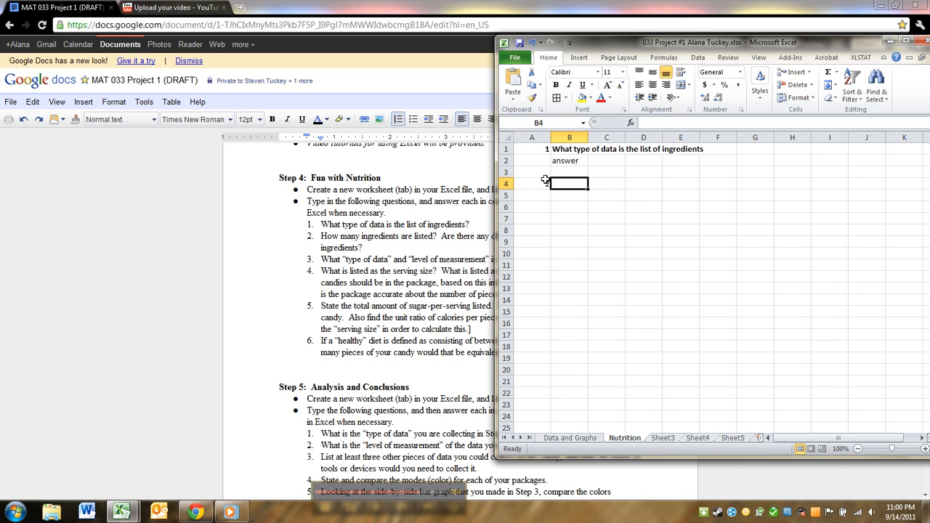
left_click_drag(537, 182, 558, 183)
key("ctrl+b")
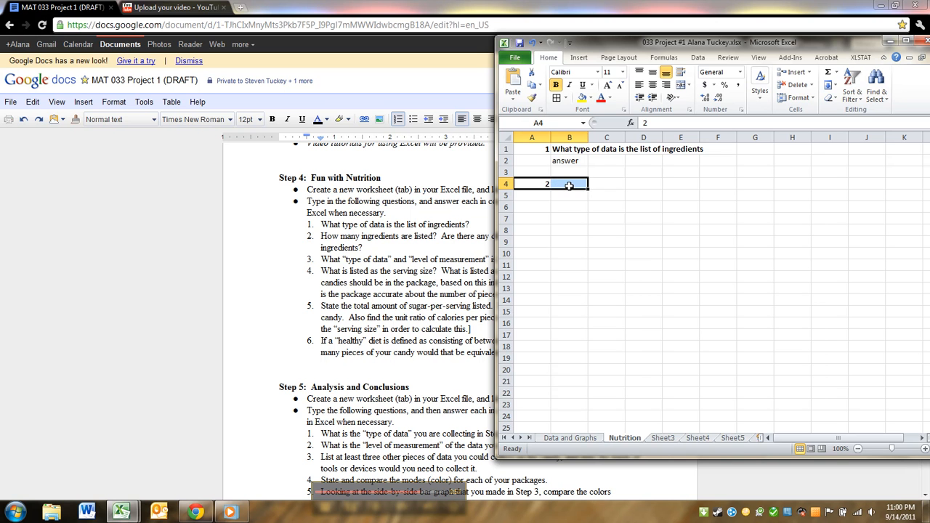
Step: Enter "How many ingredients are listed?" in cell B4 and the placeholder "answer" in cell B5
left_click(569, 185)
type("How ma")
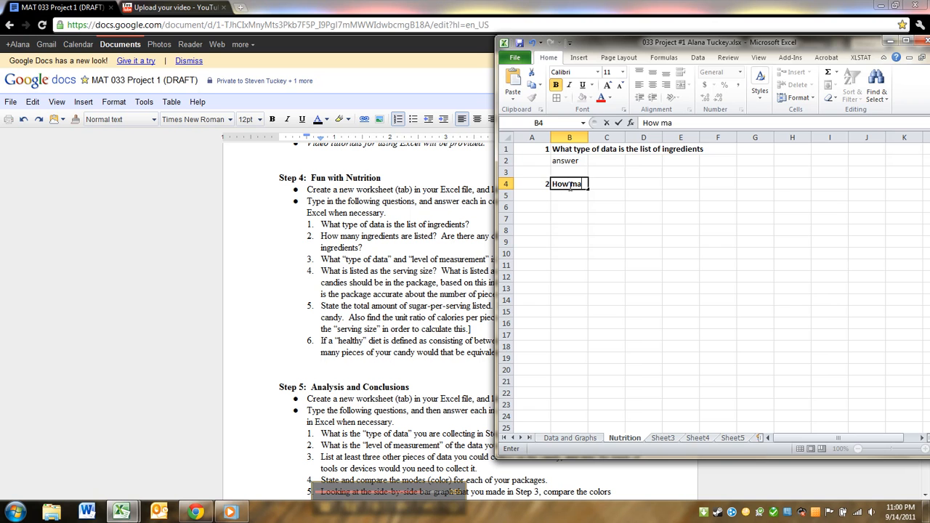
type("ny inc")
type("redient")
type("s are listed?")
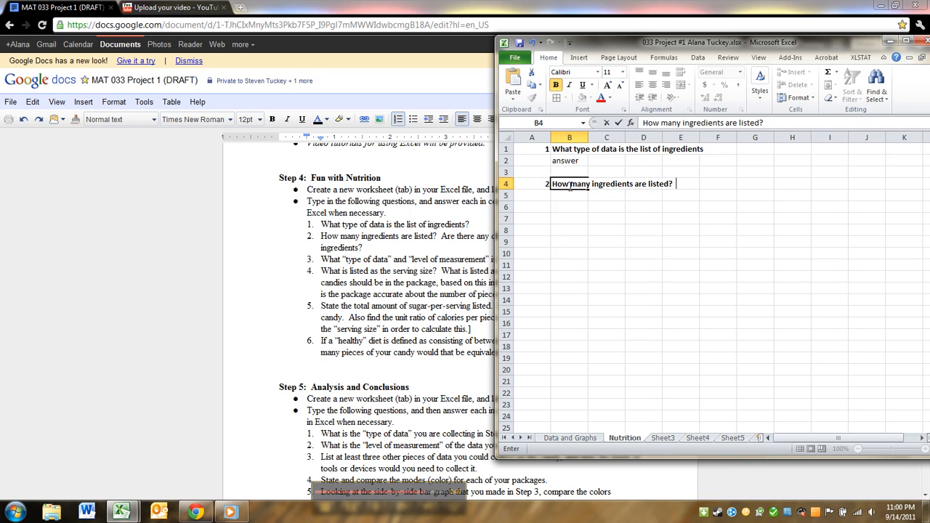
key("Return")
type("answer")
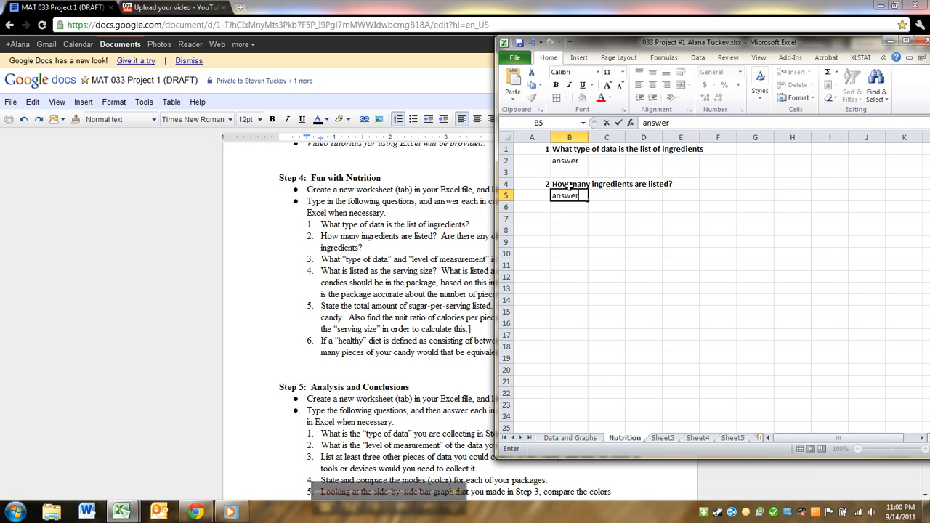
key("Return")
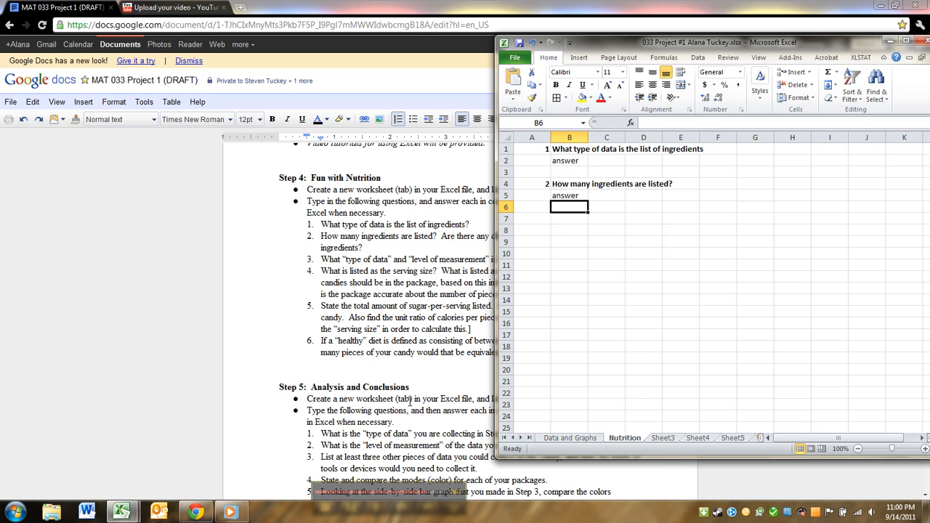
Step: Switch to the Google Docs instructions to read Step 5, Analysis and Conclusions, and return to the Excel workbook
left_click(410, 399)
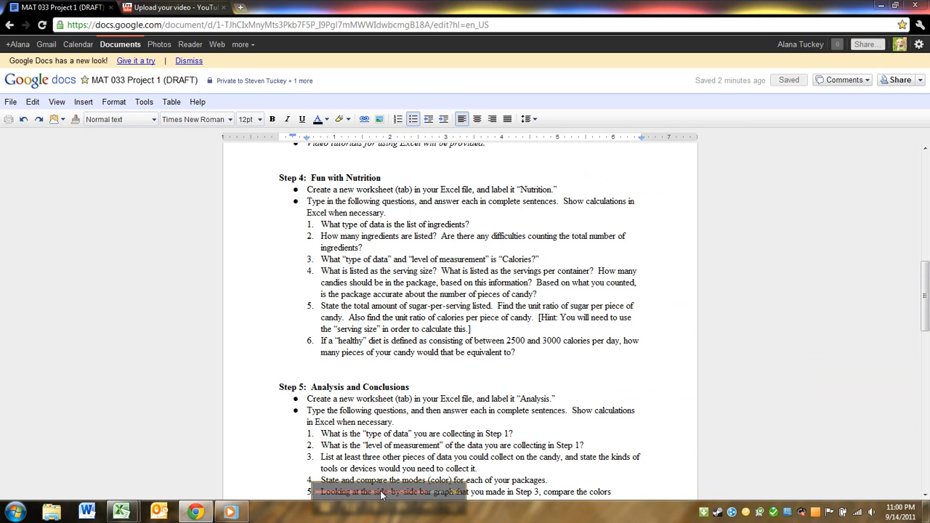
left_click_drag(401, 487, 636, 493)
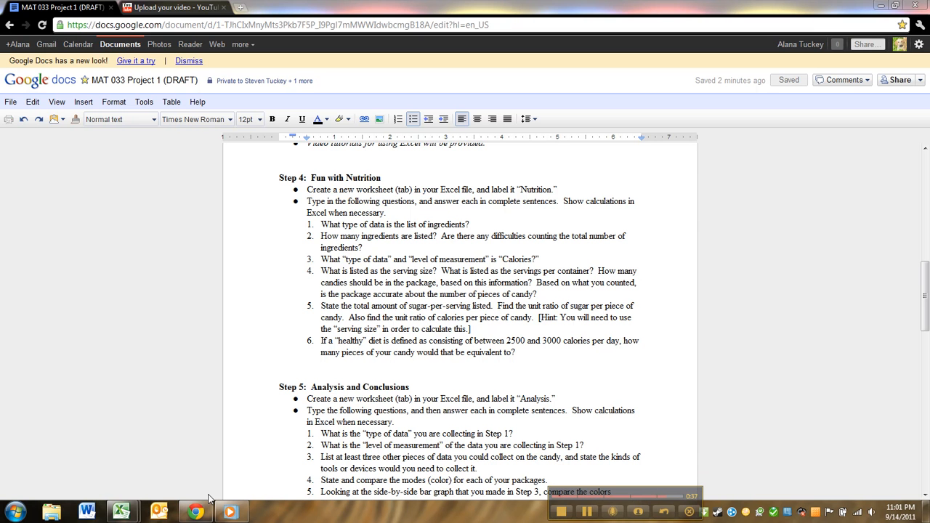
mouse_move(122, 512)
left_click(167, 458)
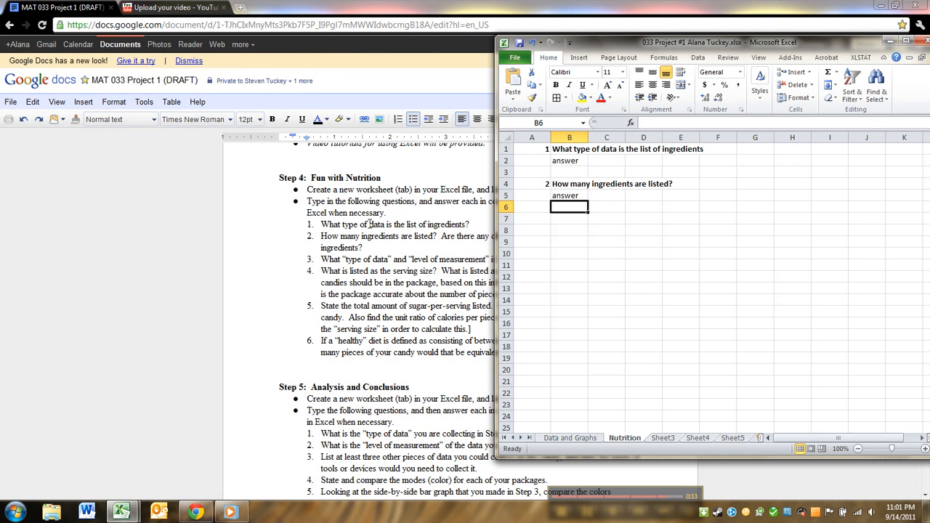
Step: Rename the worksheet Sheet3 as Analysis
double_click(664, 438)
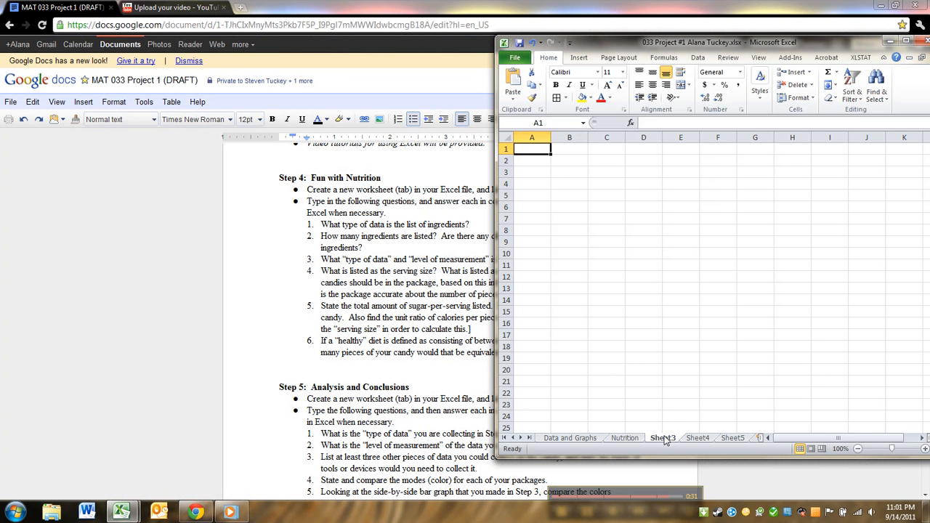
left_click(665, 438)
key("BackSpace")
key("BackSpace")
key("BackSpace")
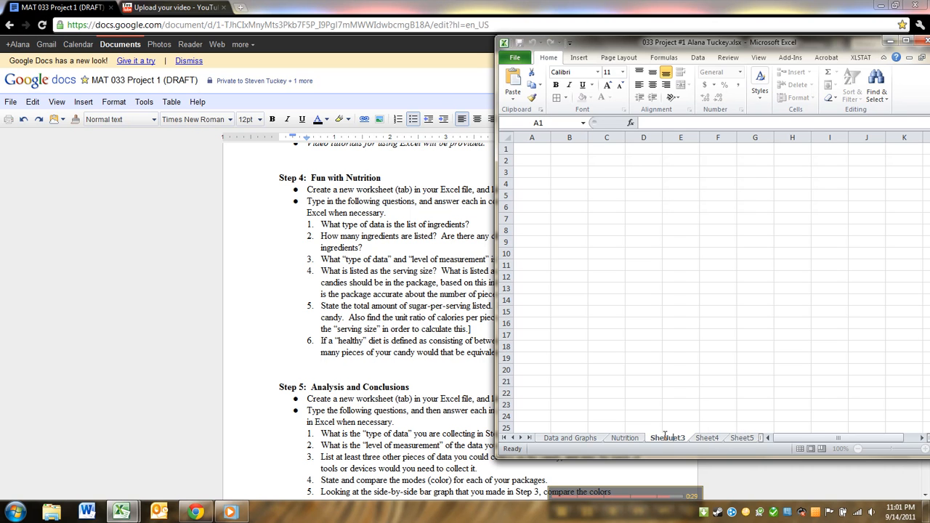
type("An")
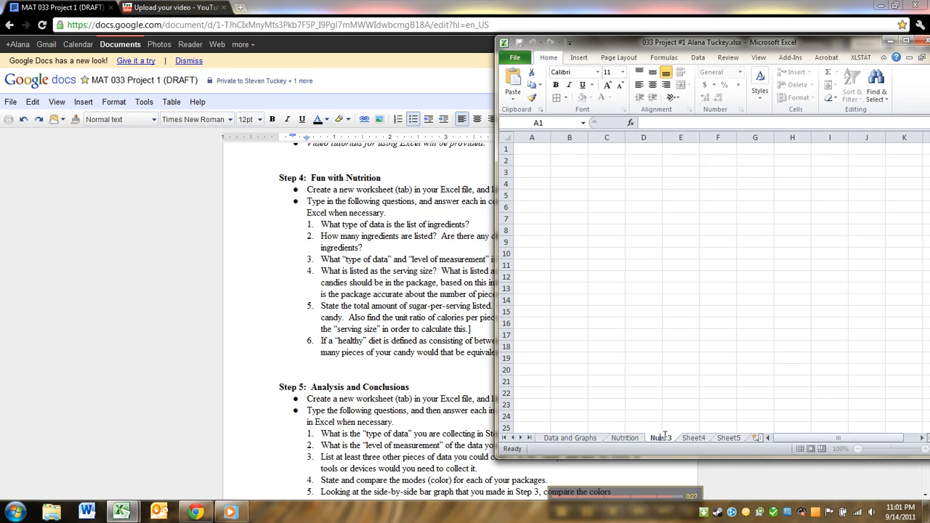
type("alysis")
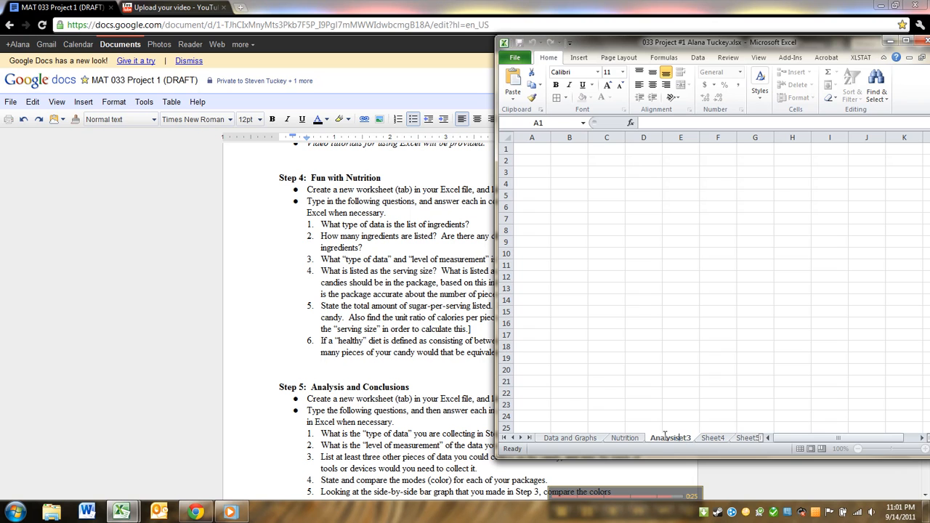
key("Delete")
key("Delete")
key("Delete")
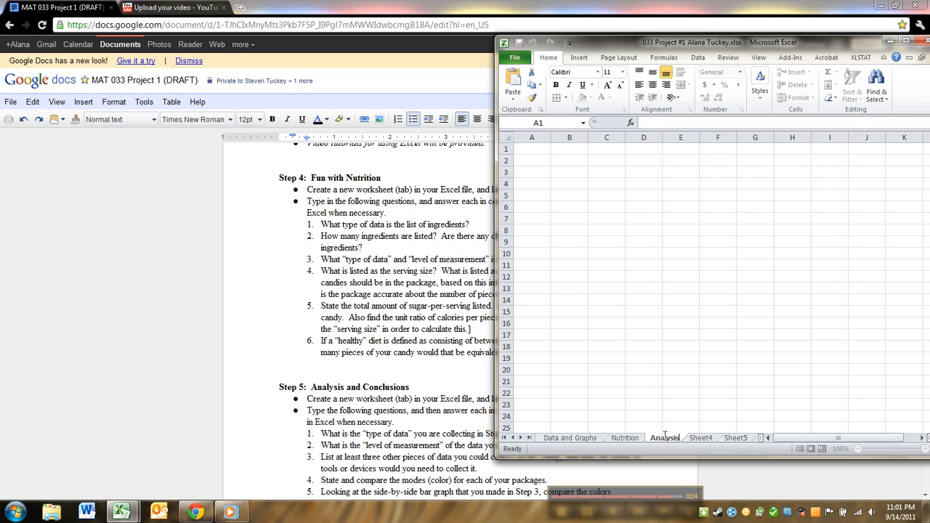
left_click(666, 379)
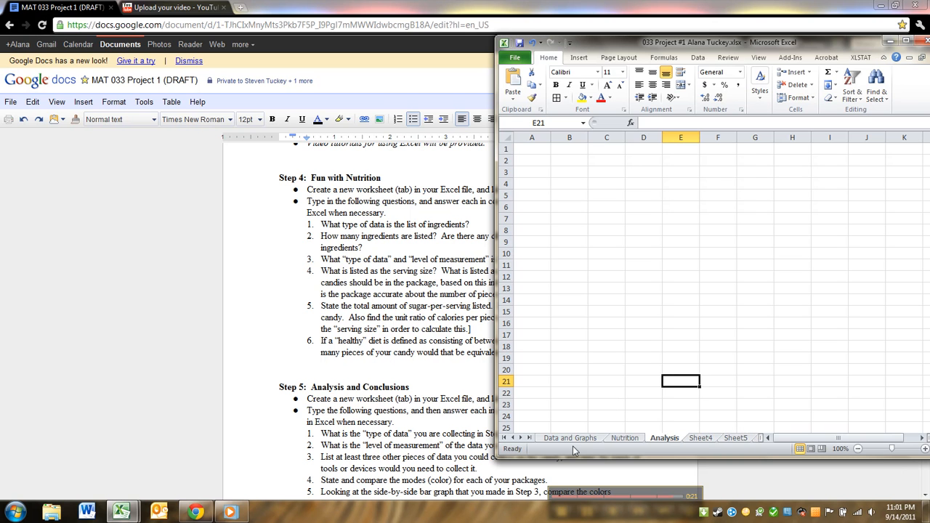
Step: Enter the sample calculation =5/20 in cell A8 of the Analysis sheet and clear the cell again
left_click(584, 495)
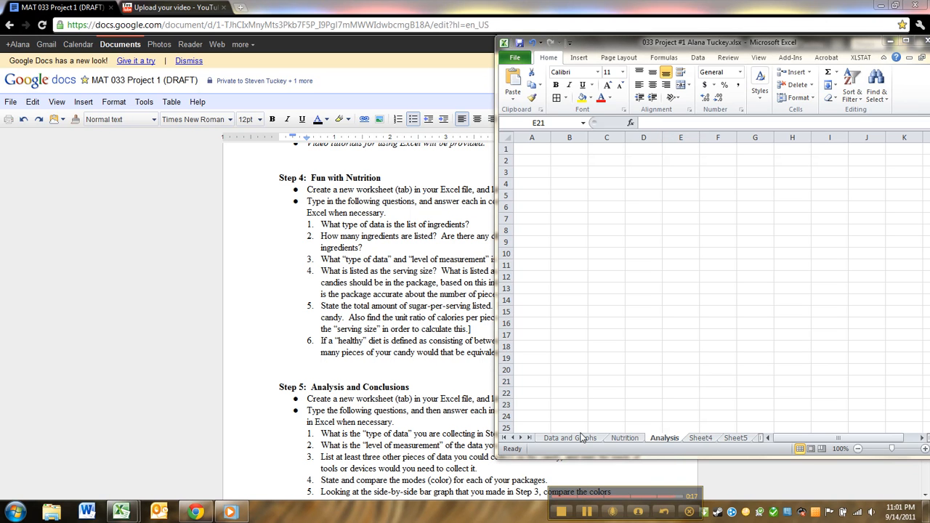
left_click(541, 230)
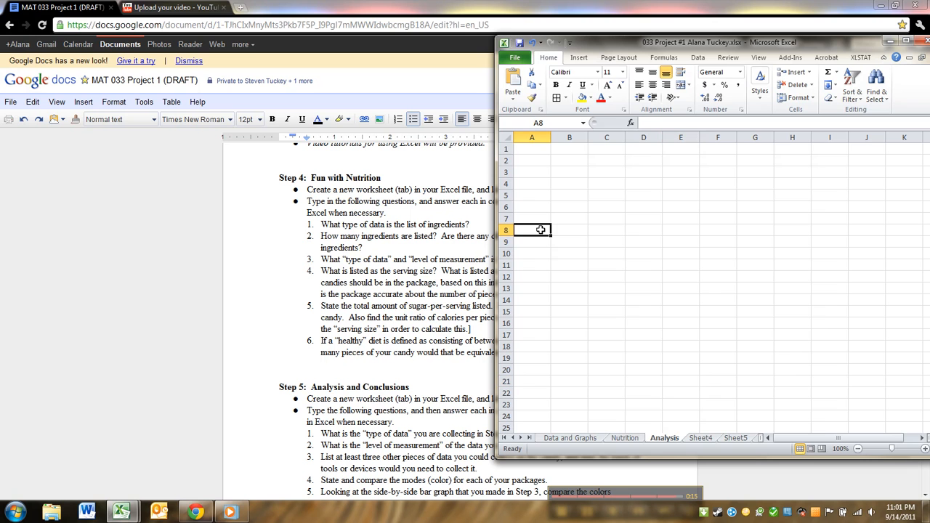
type("=5/20")
key("Return")
key("Delete")
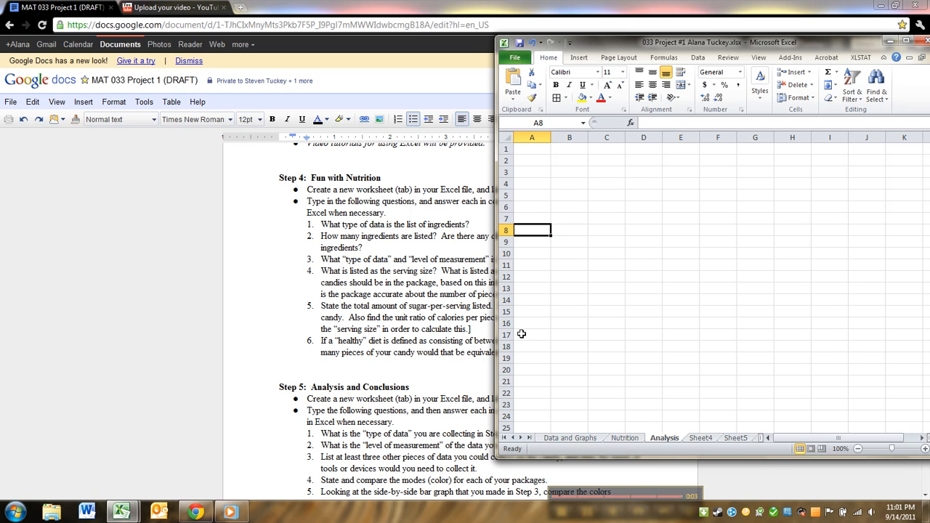